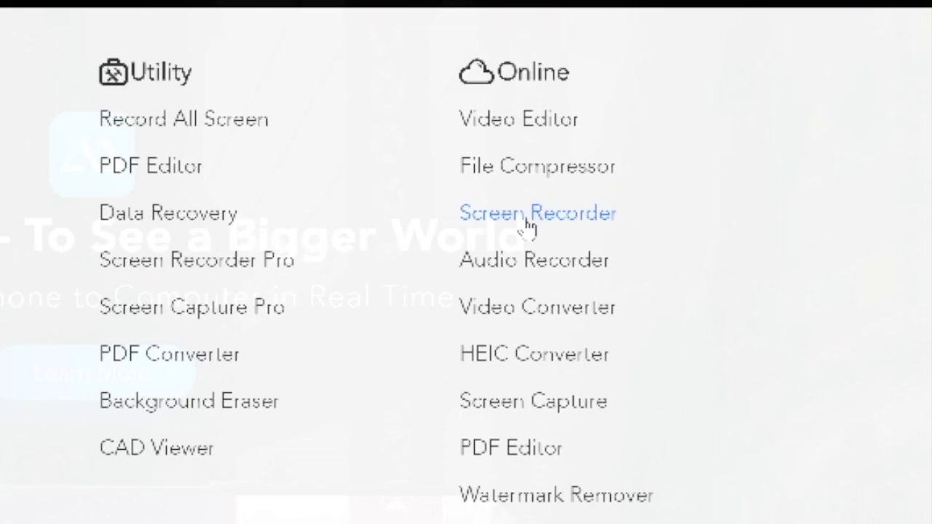
# Step: Open Apowersoft's free online Screen Recorder page and start a recording through the Apowersoft Online Launcher
pyautogui.click(527, 221)
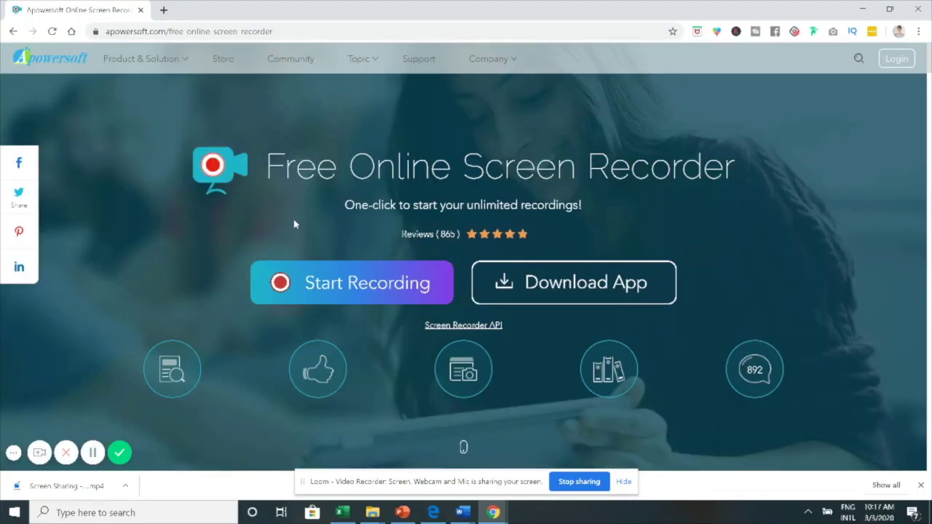
pyautogui.click(376, 287)
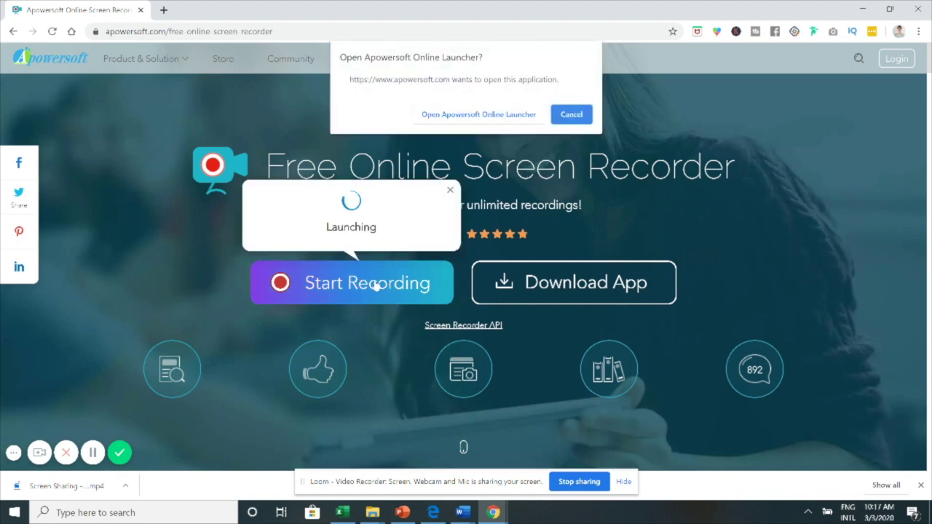
pyautogui.click(460, 111)
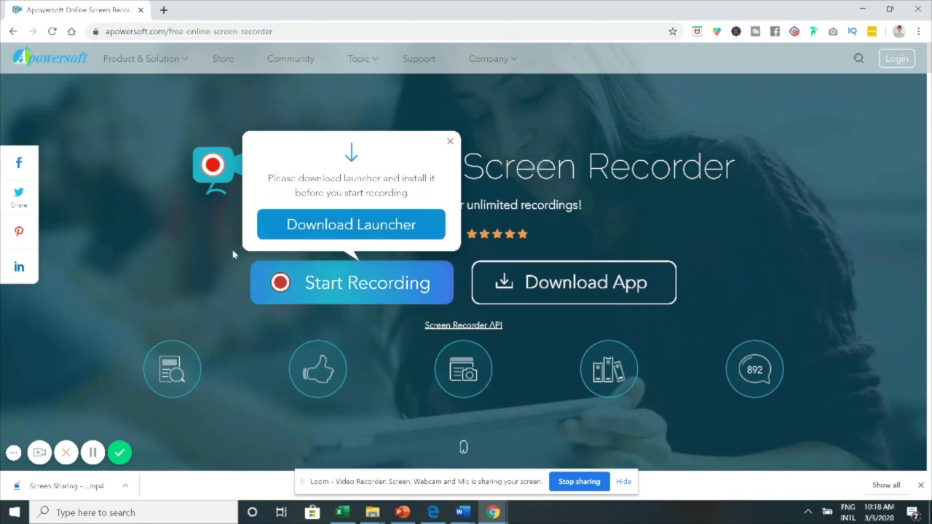
# Step: Download the Apowersoft launcher, run the downloaded file, and minimize the browser so the desktop is clear for recording
pyautogui.click(357, 225)
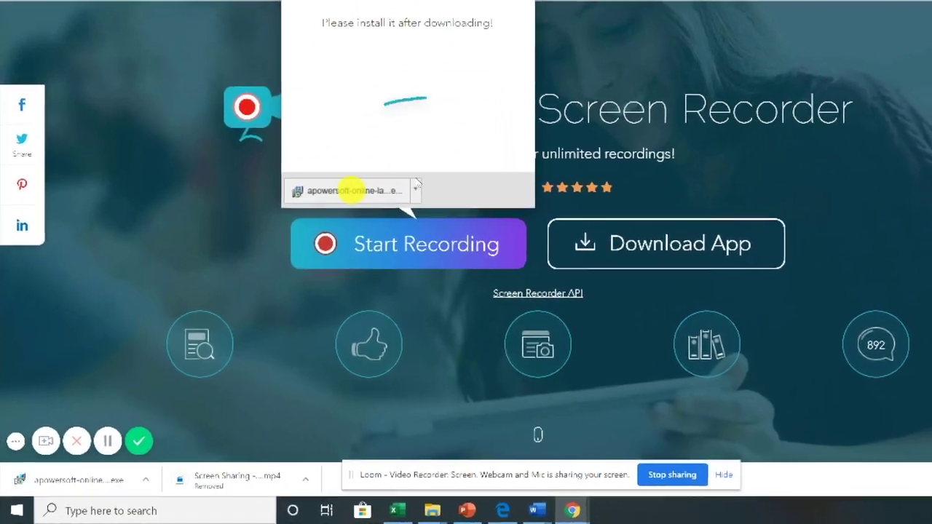
pyautogui.click(145, 480)
pyautogui.click(150, 383)
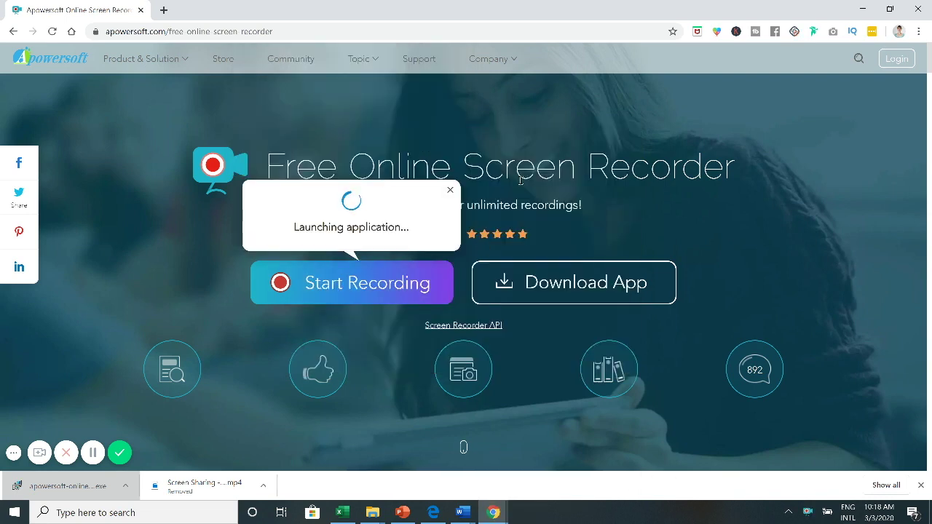
pyautogui.click(862, 9)
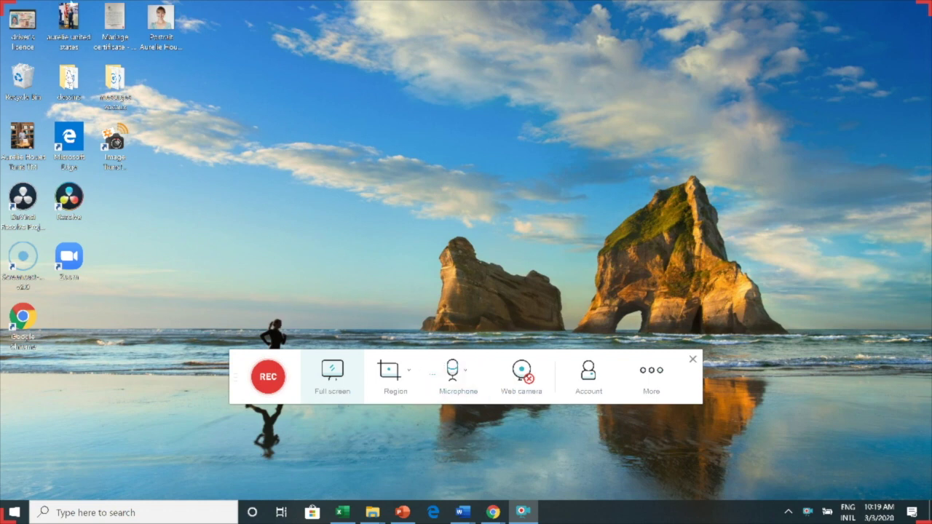
# Step: Try resizing the recording region freehand from its upper-left corner and edge, such as to about 3100 x 1640
pyautogui.press('Print')
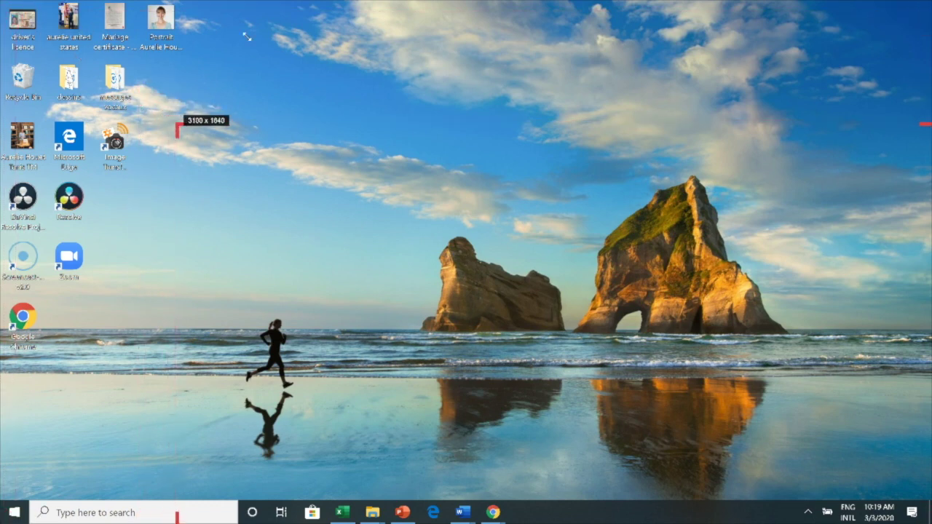
pyautogui.press('Escape')
pyautogui.moveTo(359, 117); pyautogui.dragTo(262, 80)
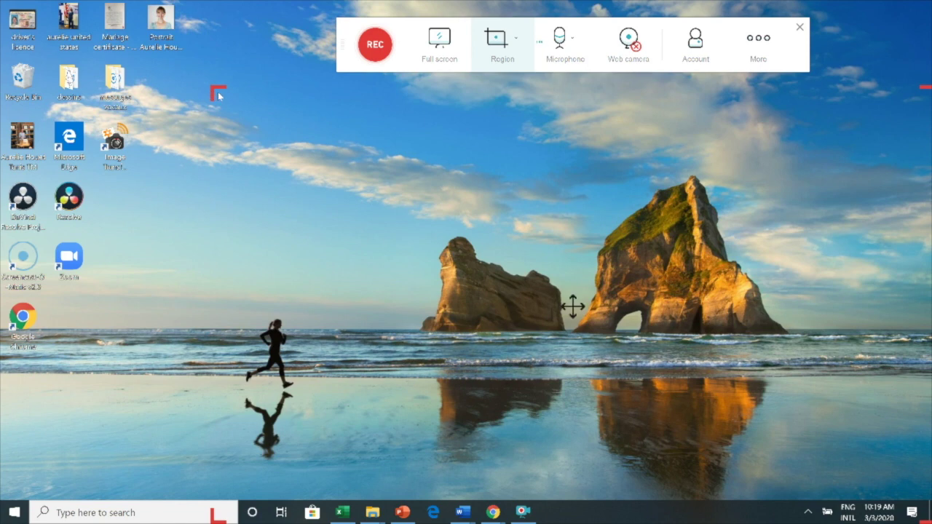
pyautogui.press('Print')
pyautogui.press('Escape')
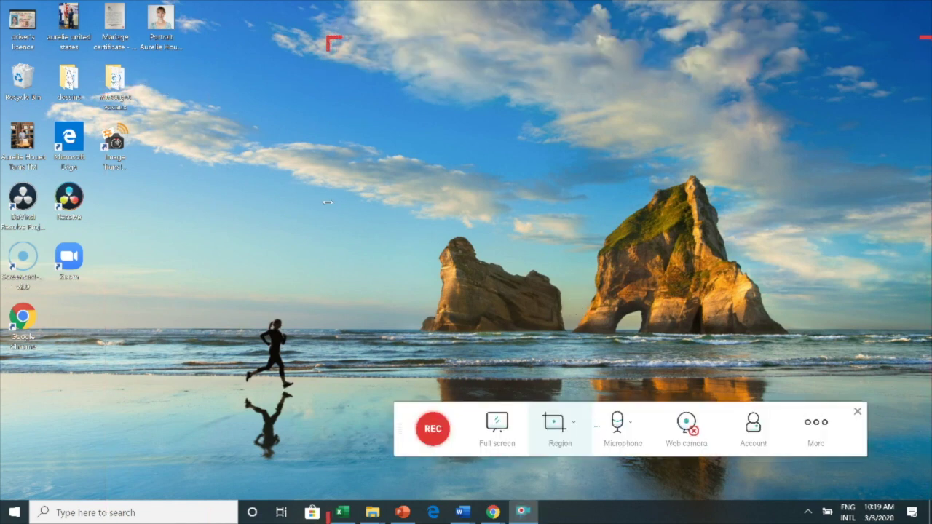
pyautogui.press('Print')
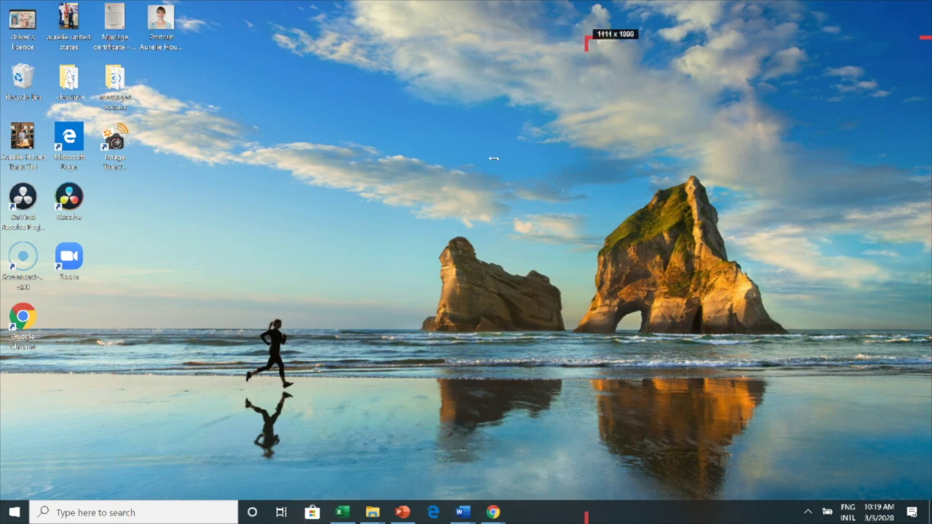
pyautogui.press('Escape')
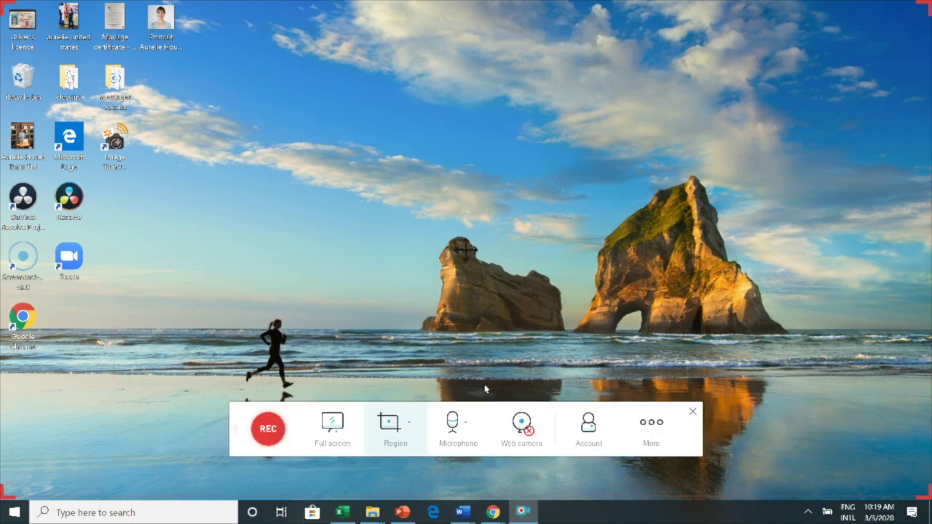
# Step: Try the custom size option and the 1920x1080 FHD (1080P) recording region, and return to full-screen capture
pyautogui.click(409, 423)
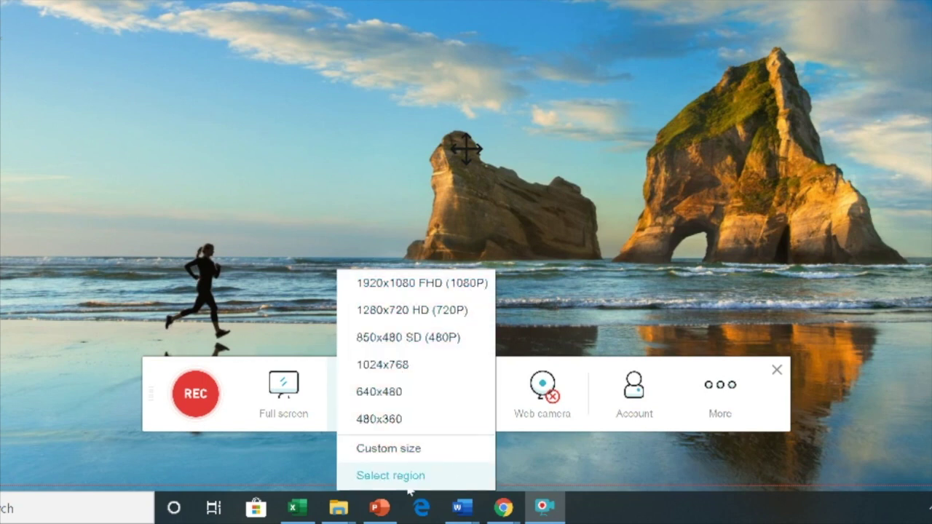
pyautogui.click(405, 450)
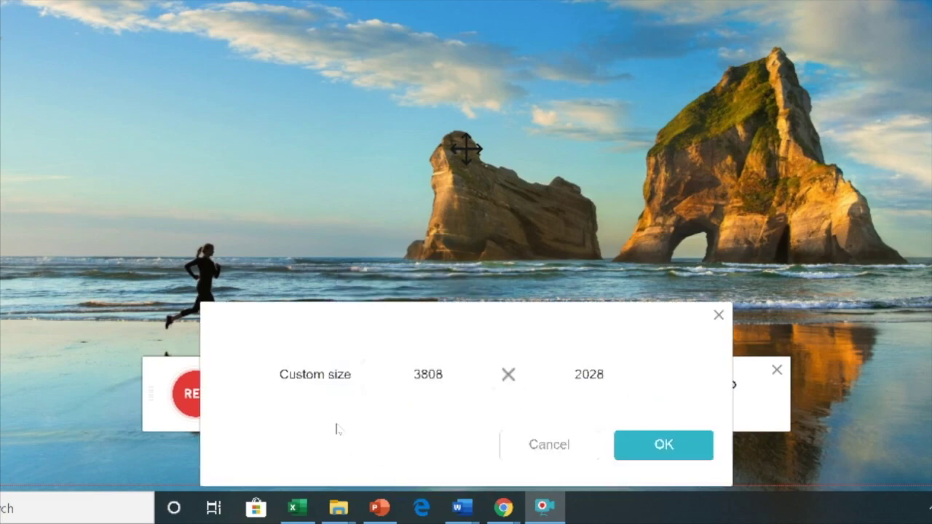
pyautogui.click(568, 440)
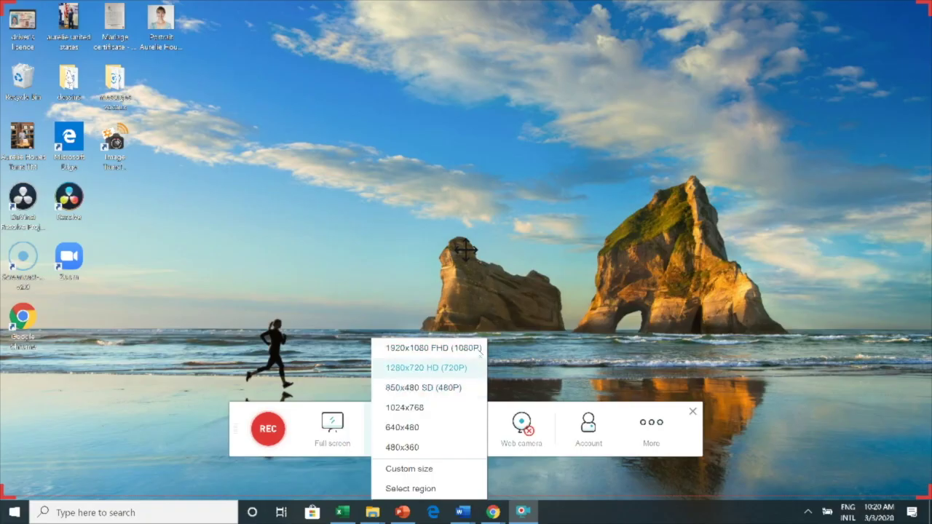
pyautogui.click(430, 351)
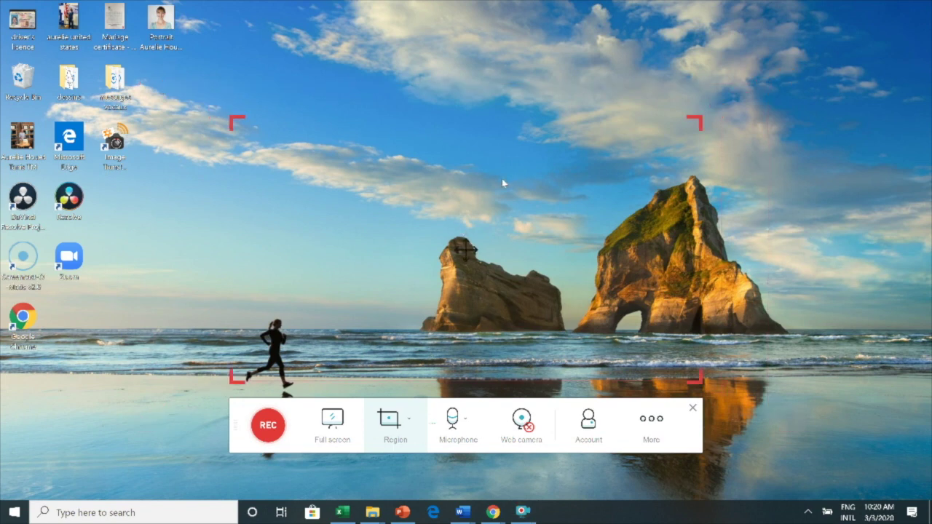
pyautogui.click(338, 424)
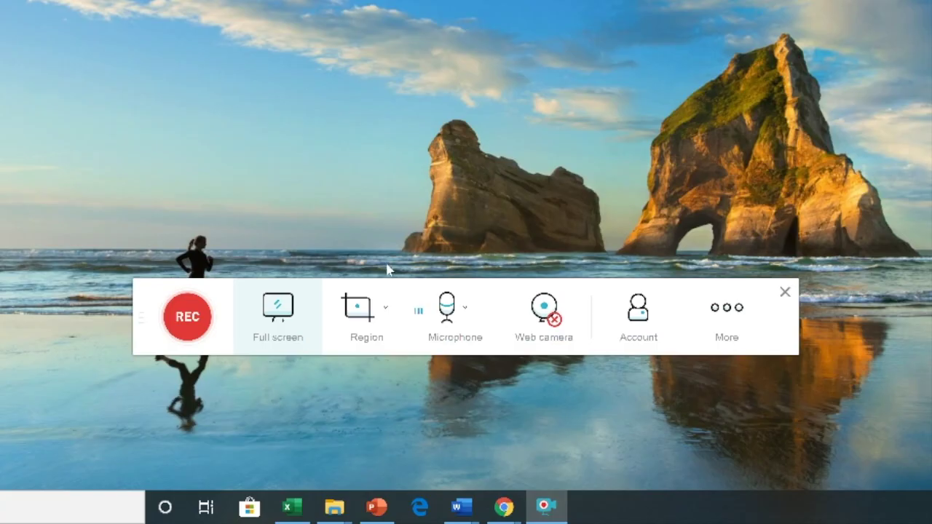
# Step: Disable the microphone, display the audio source options, and try the web camera overlay before turning it back off
pyautogui.click(463, 382)
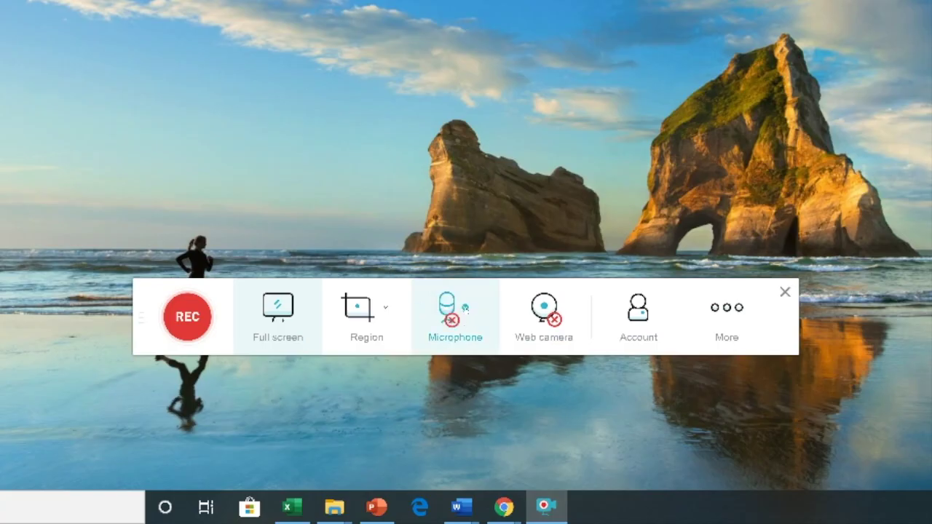
pyautogui.click(455, 311)
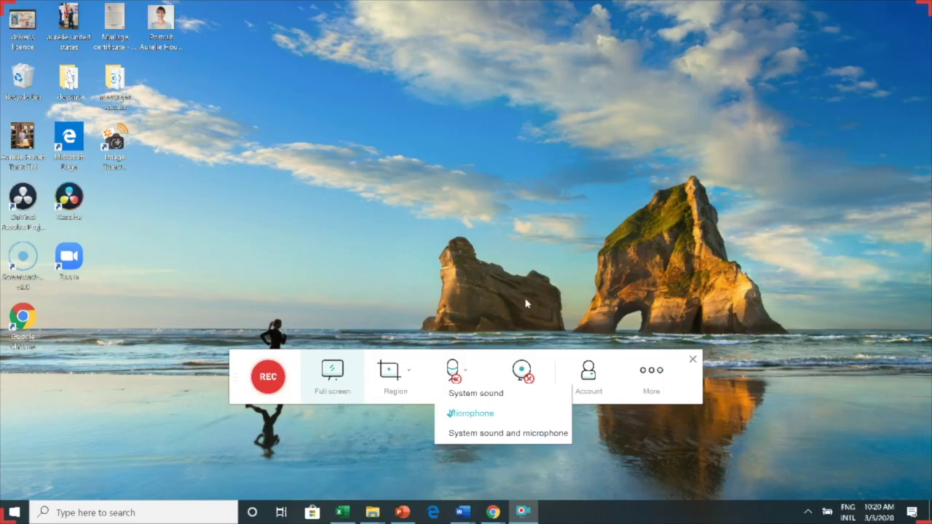
pyautogui.click(521, 375)
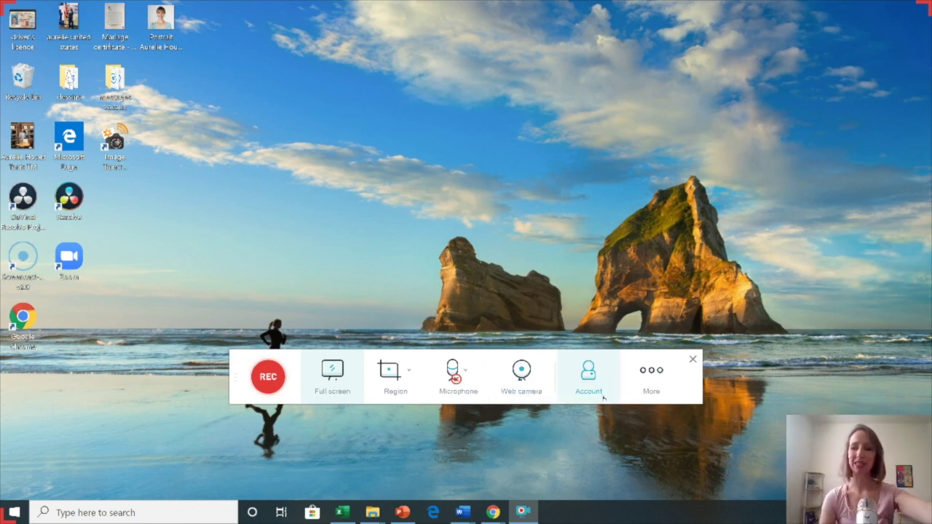
pyautogui.click(522, 373)
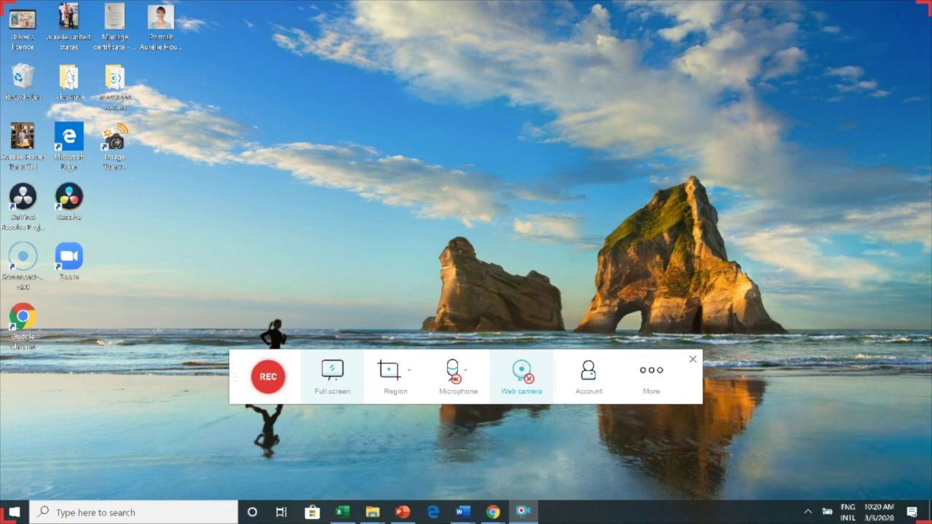
# Step: Open the recorder's settings, switch the recording mouse style to Hide hot spot, and restore it to Show hot spot
pyautogui.click(651, 370)
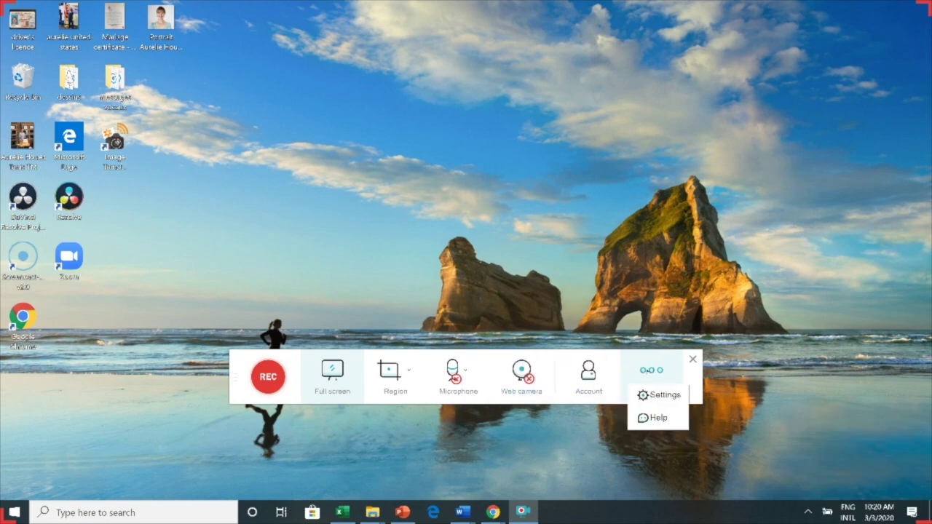
pyautogui.click(664, 396)
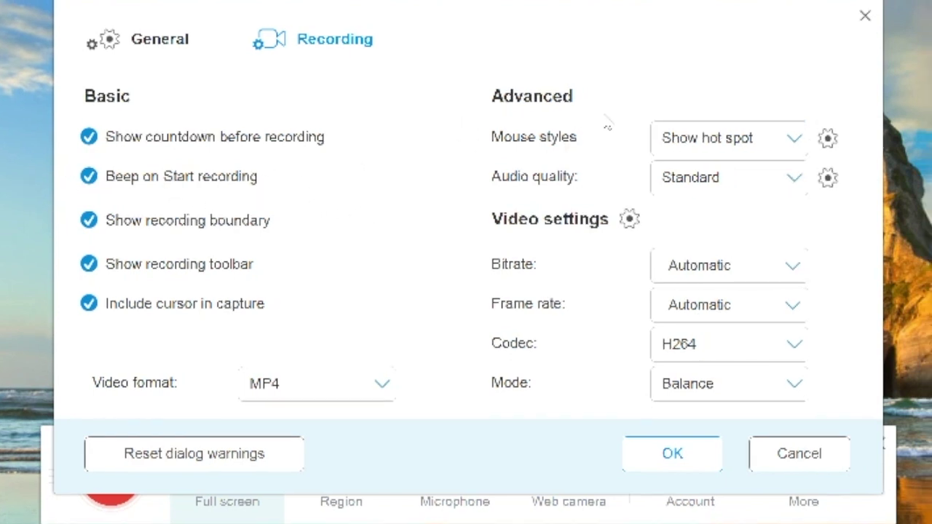
pyautogui.click(738, 138)
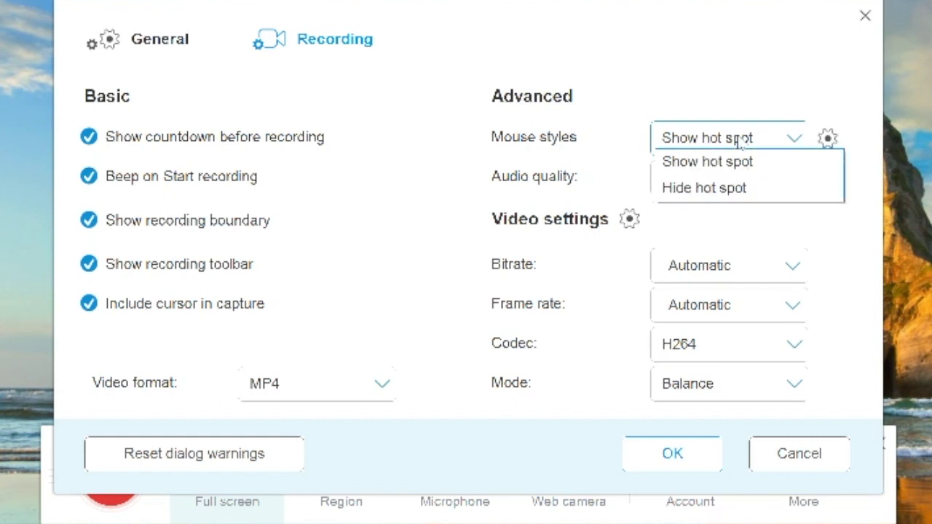
pyautogui.click(726, 187)
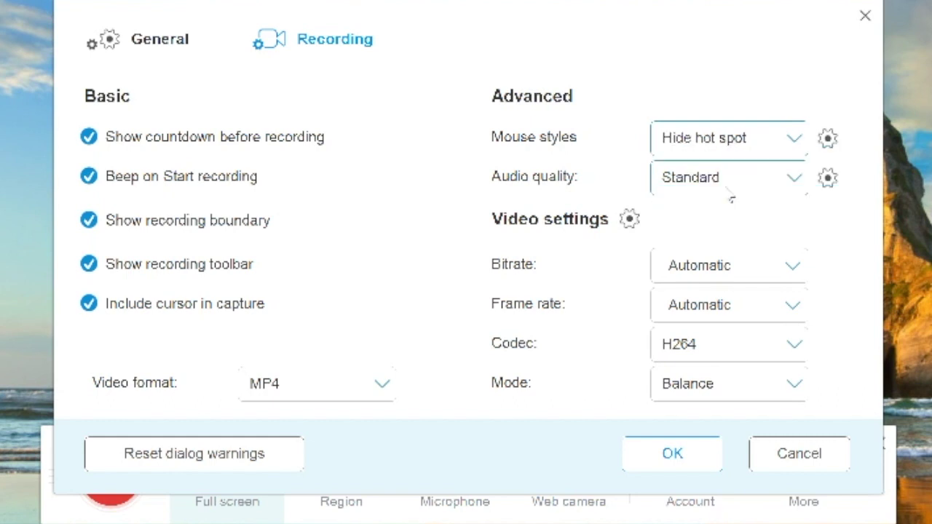
pyautogui.click(774, 147)
pyautogui.click(757, 161)
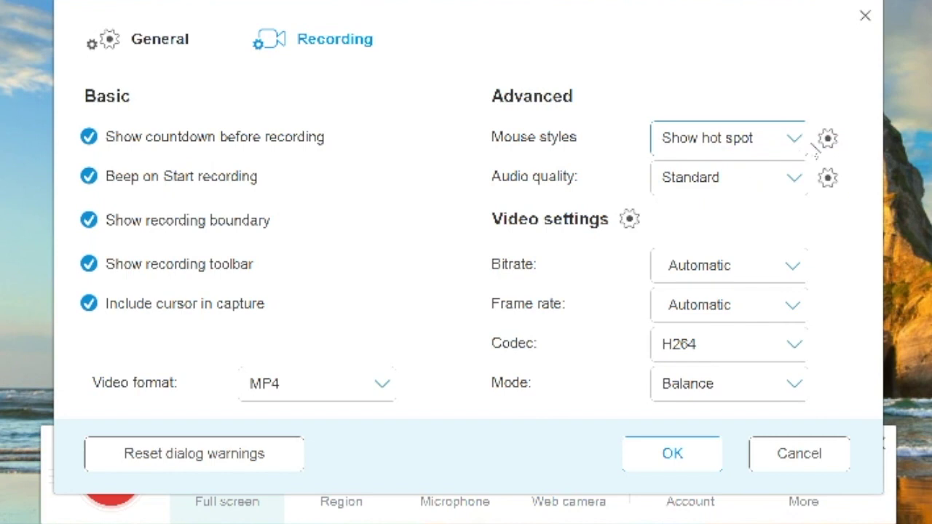
# Step: Try enabling Animate mouse clicks and Animate mouse buttons in the mouse style options, and close them without confirming
pyautogui.click(827, 139)
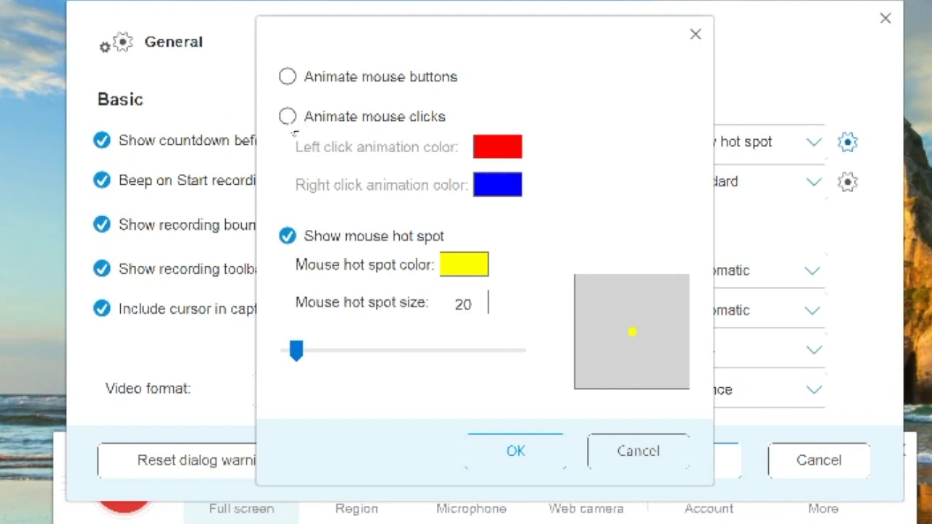
pyautogui.click(289, 118)
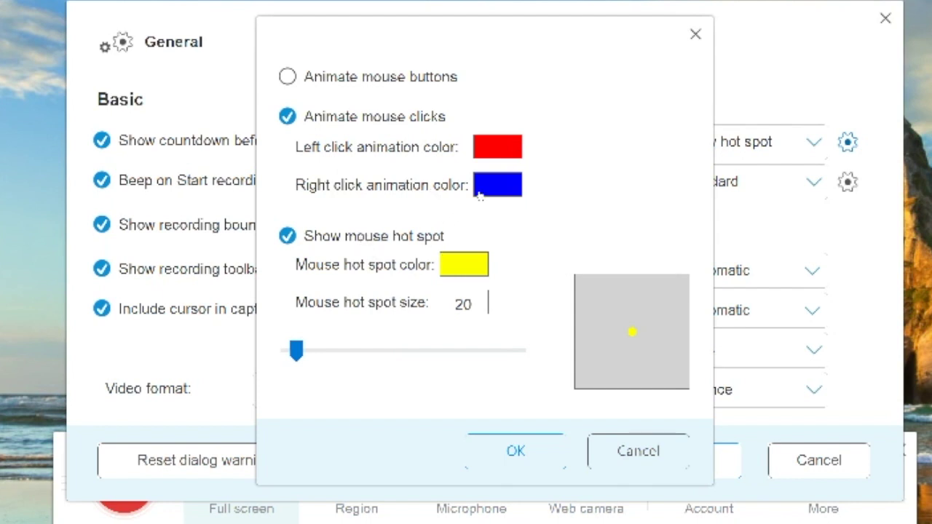
pyautogui.click(288, 79)
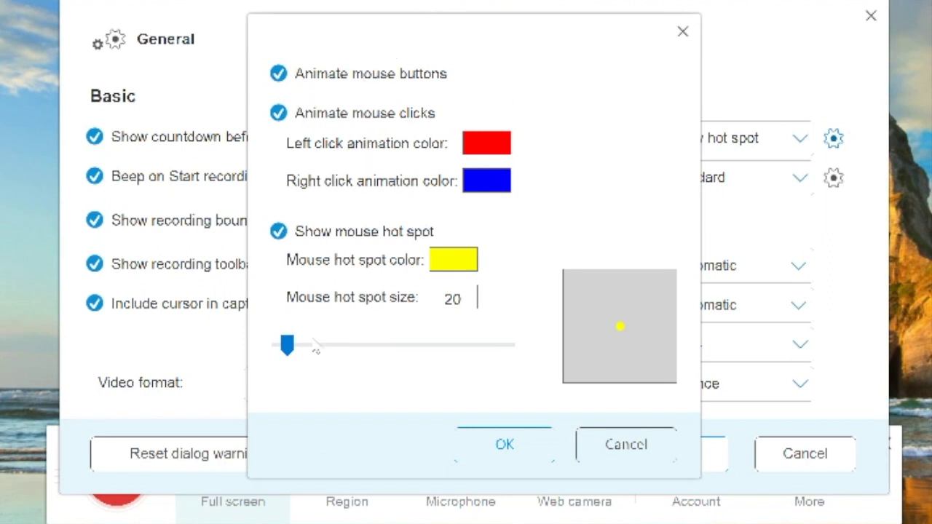
pyautogui.click(685, 36)
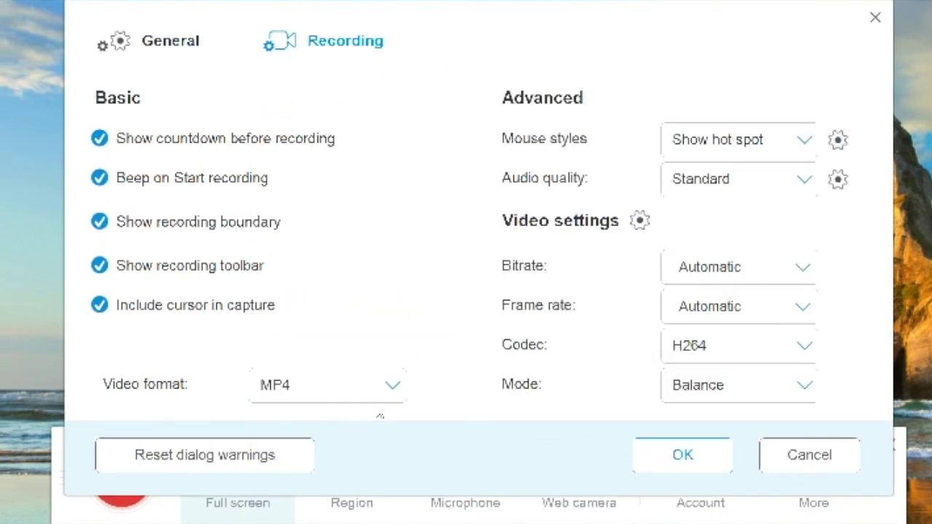
# Step: Set the recording's video format to AVI
pyautogui.click(389, 397)
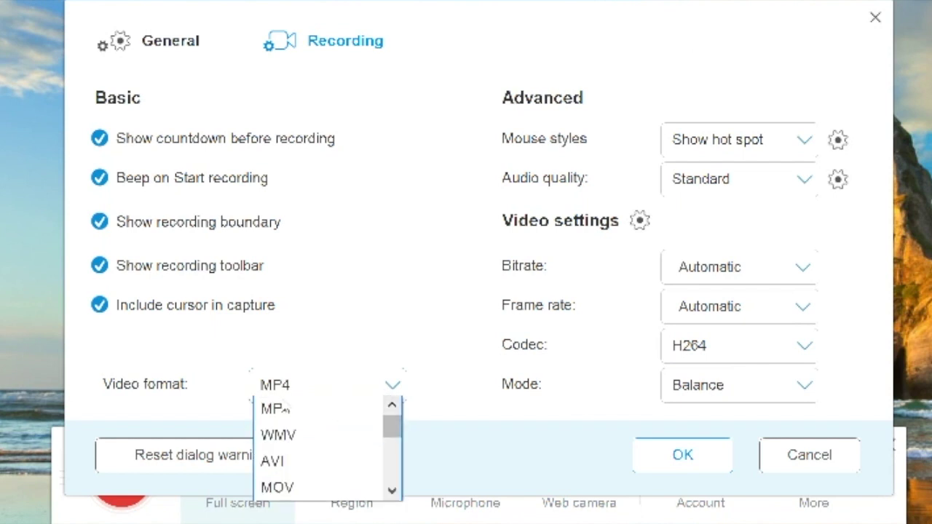
pyautogui.moveTo(393, 427); pyautogui.dragTo(408, 440)
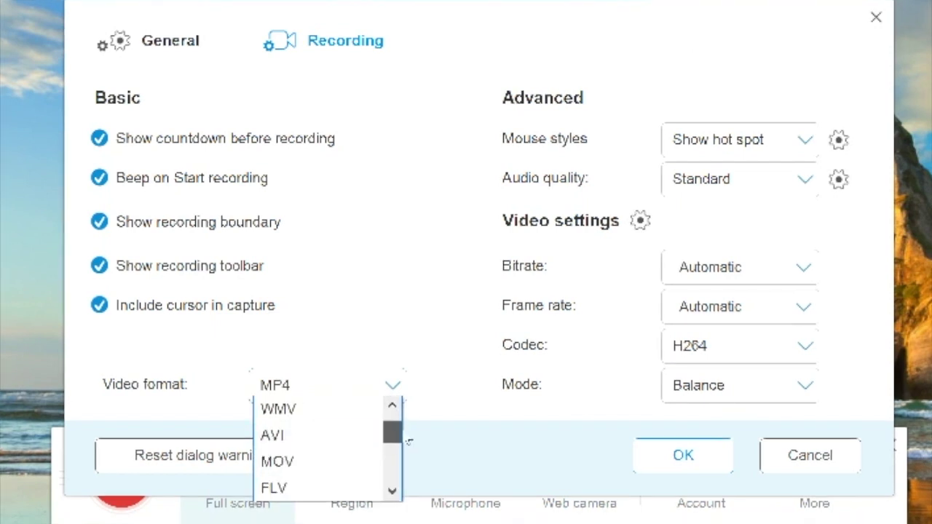
pyautogui.click(367, 435)
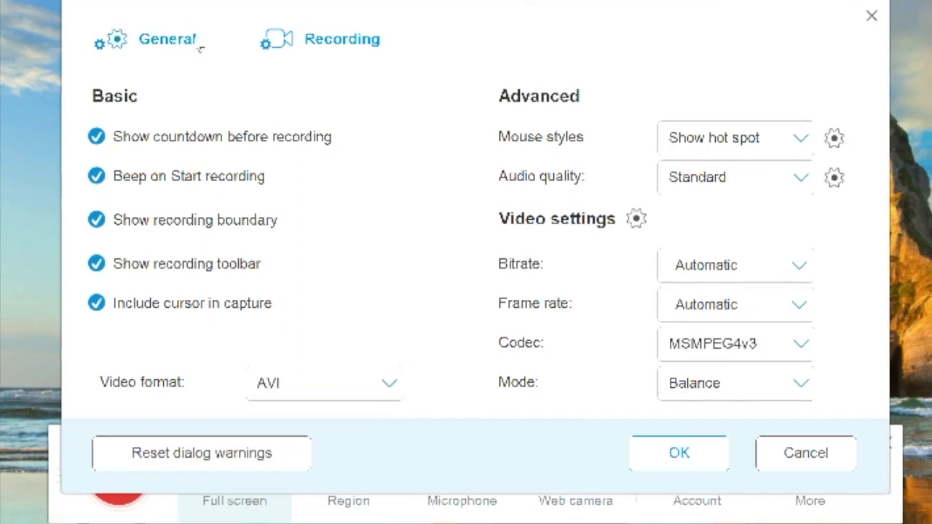
# Step: Review the general settings' keyboard shortcuts for stopping, pausing or resuming a recording, and showing or hiding the recording toolbar
pyautogui.click(168, 55)
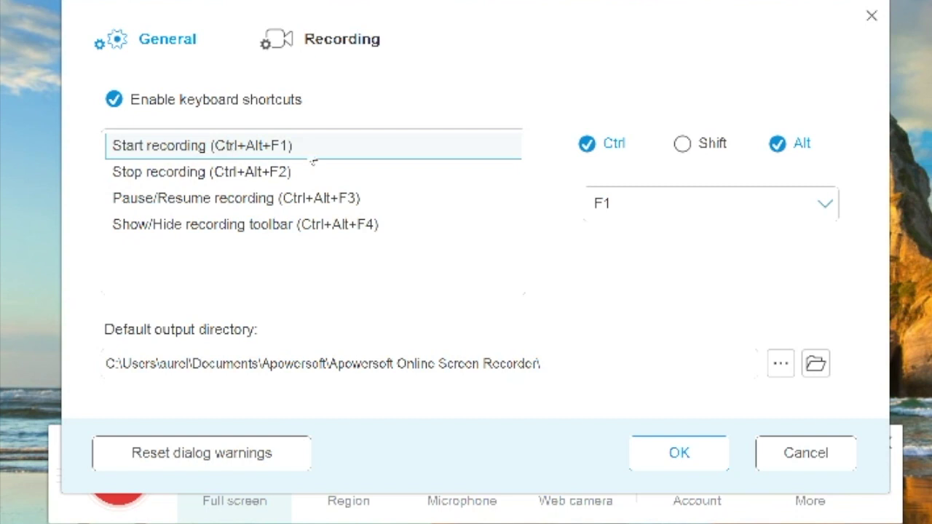
pyautogui.click(197, 173)
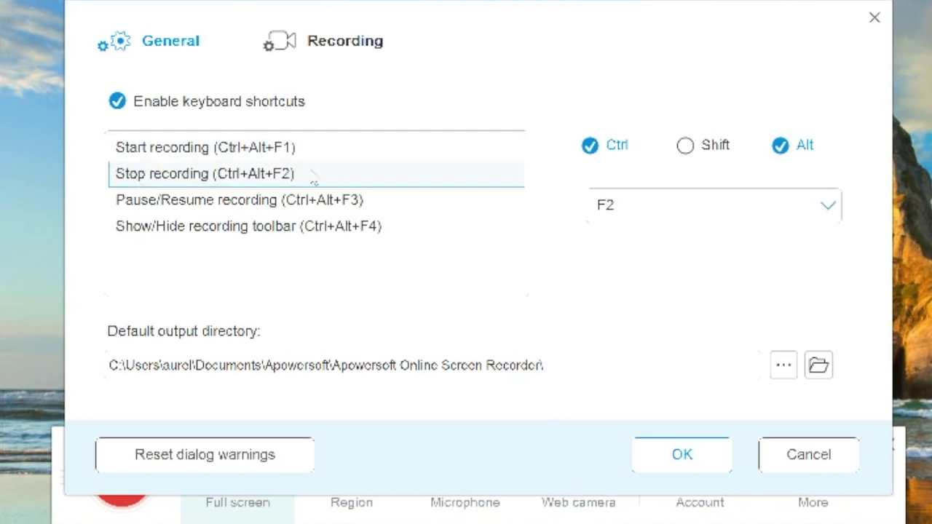
pyautogui.click(324, 219)
pyautogui.click(324, 236)
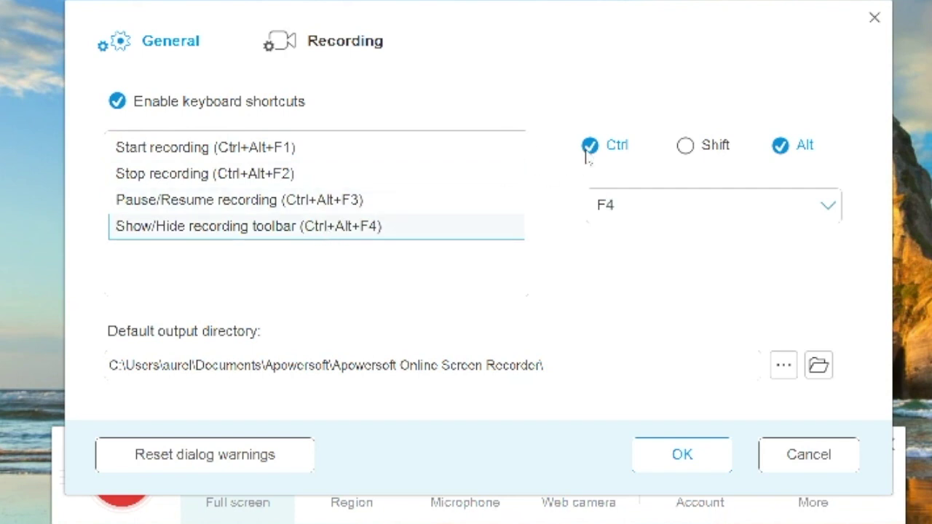
pyautogui.click(705, 148)
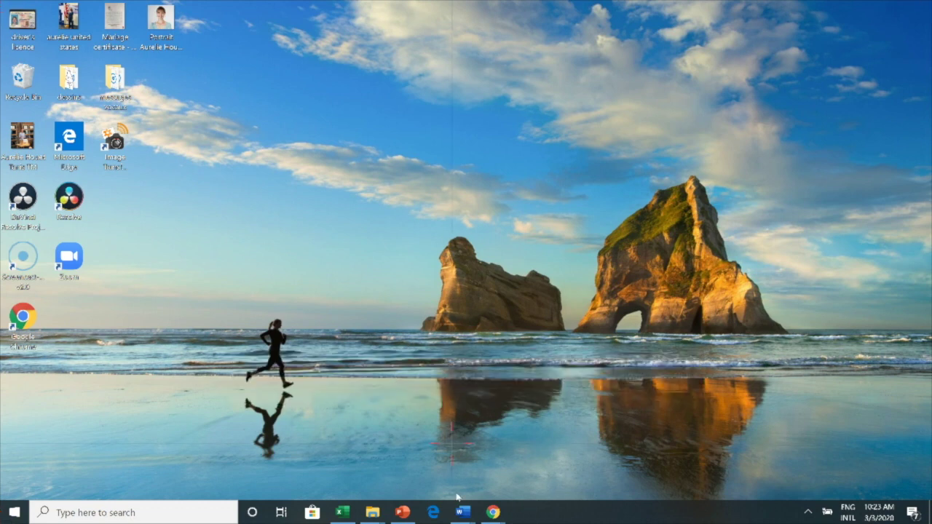
# Step: Draw a custom capture region around the two rocks on the desktop and start recording it
pyautogui.moveTo(256, 93); pyautogui.dragTo(783, 327)
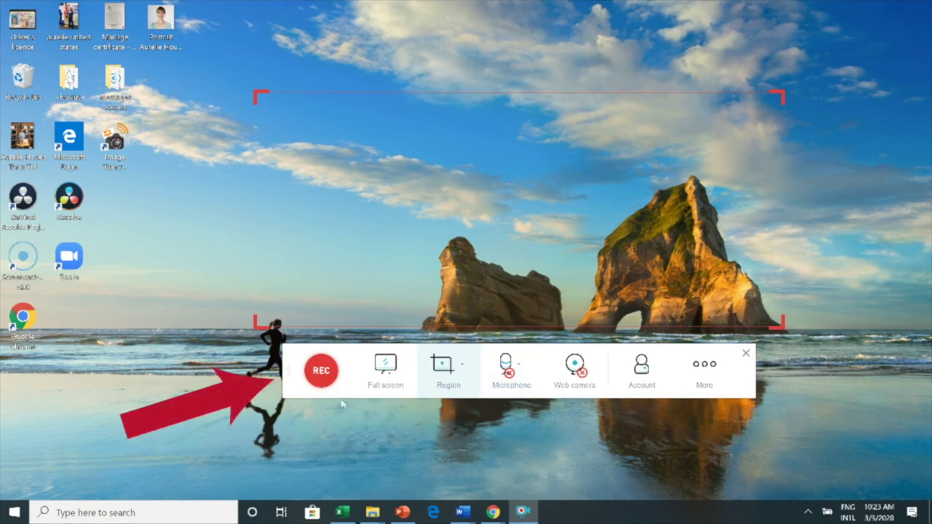
pyautogui.click(320, 380)
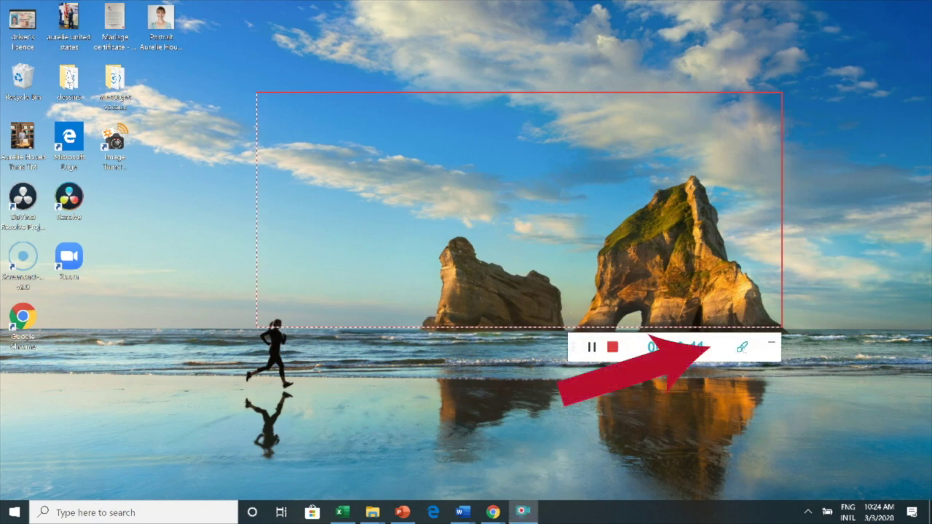
# Step: Open the annotation tools during the recording and add the blue text "bonjour" at size 40 above the rocks
pyautogui.click(742, 348)
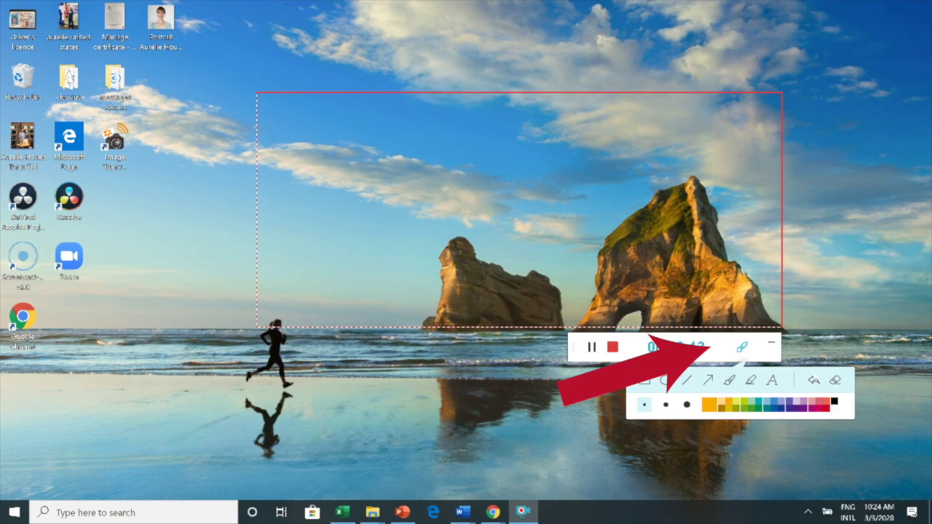
pyautogui.click(773, 381)
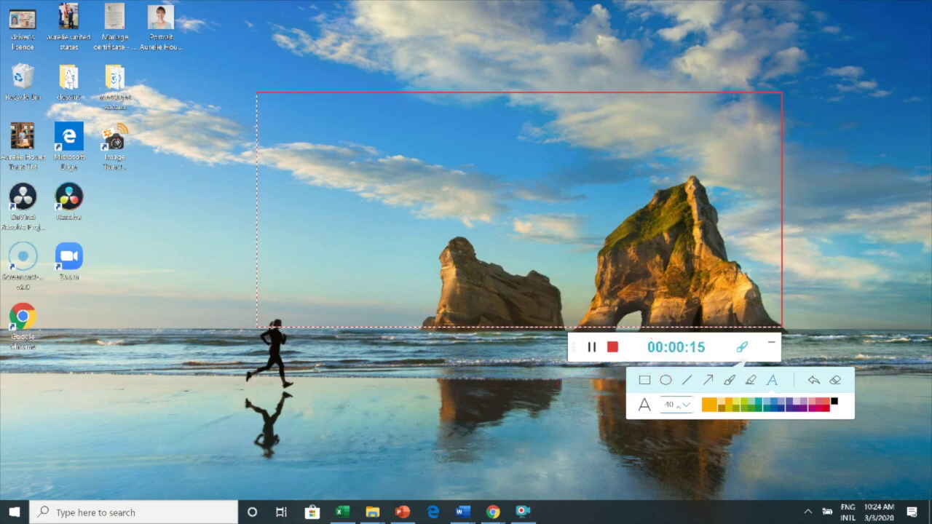
pyautogui.click(770, 405)
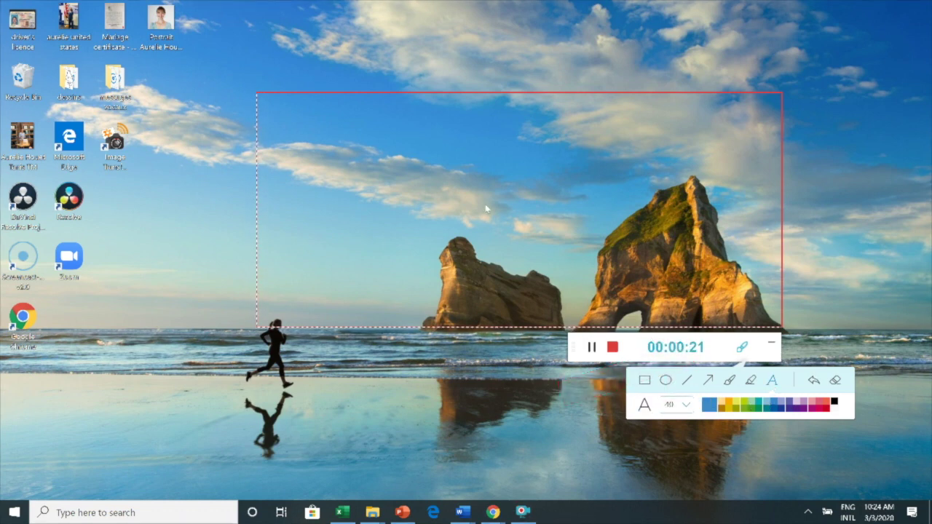
pyautogui.click(487, 209)
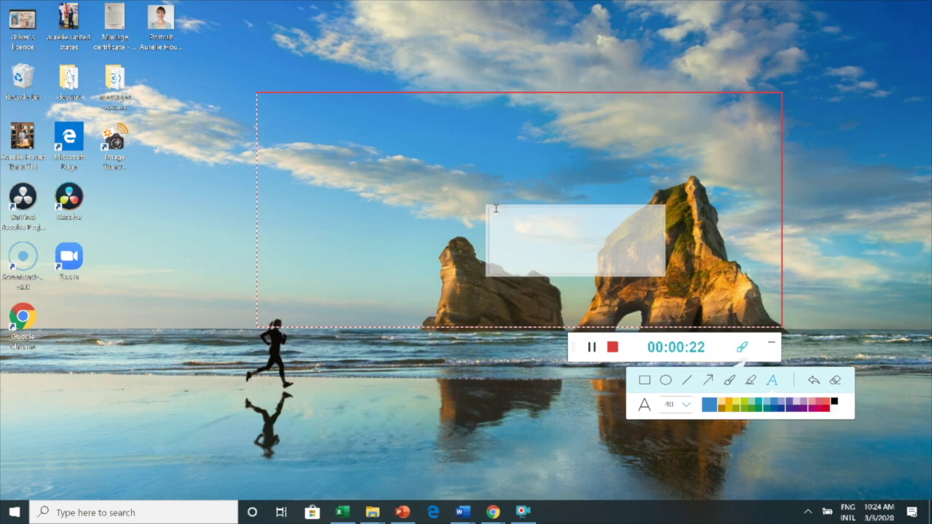
pyautogui.write('bonjour')
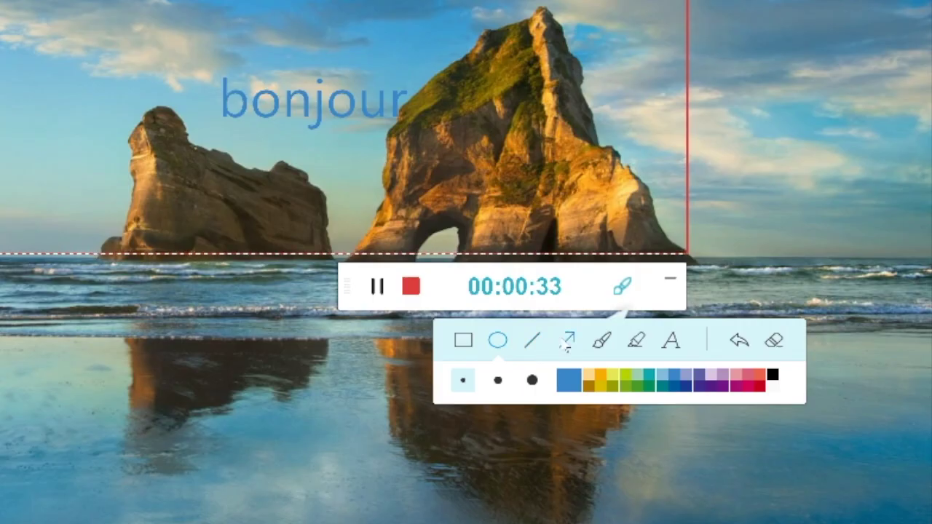
# Step: Choose the thickest stroke and draw a short blue line over the smaller rock
pyautogui.click(567, 341)
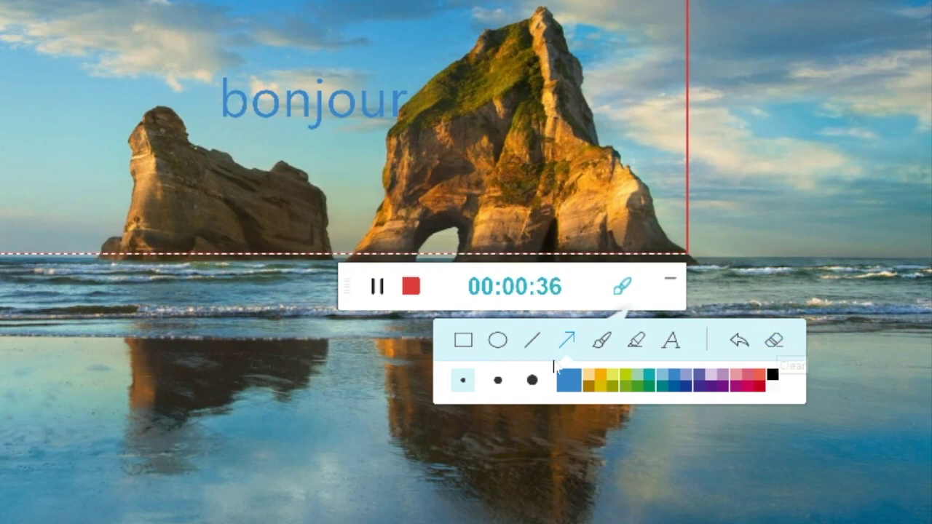
pyautogui.click(533, 379)
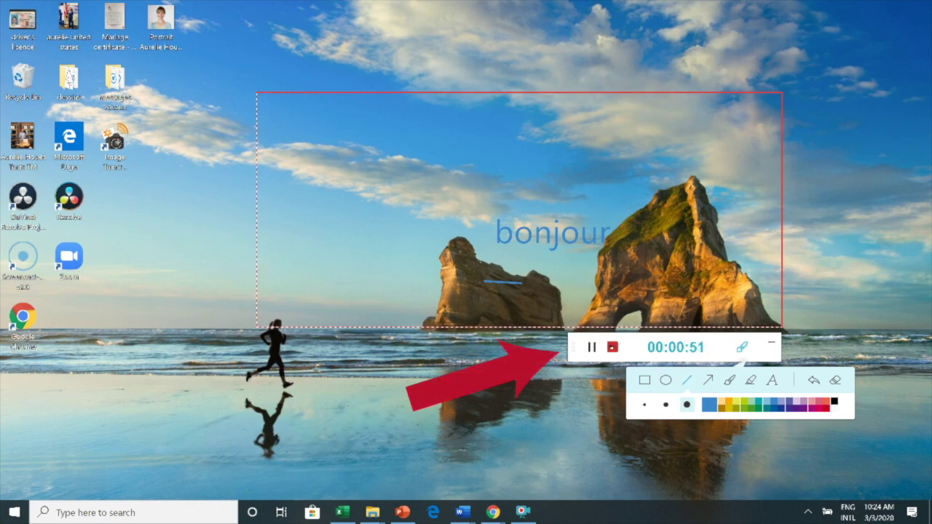
# Step: Stop the recording, save it as a video file, and open the folder containing it
pyautogui.click(612, 347)
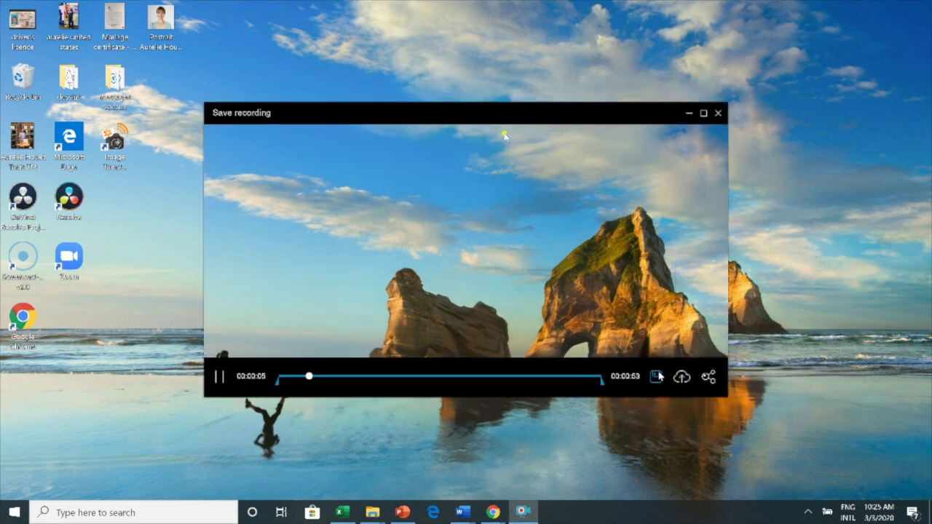
pyautogui.click(656, 377)
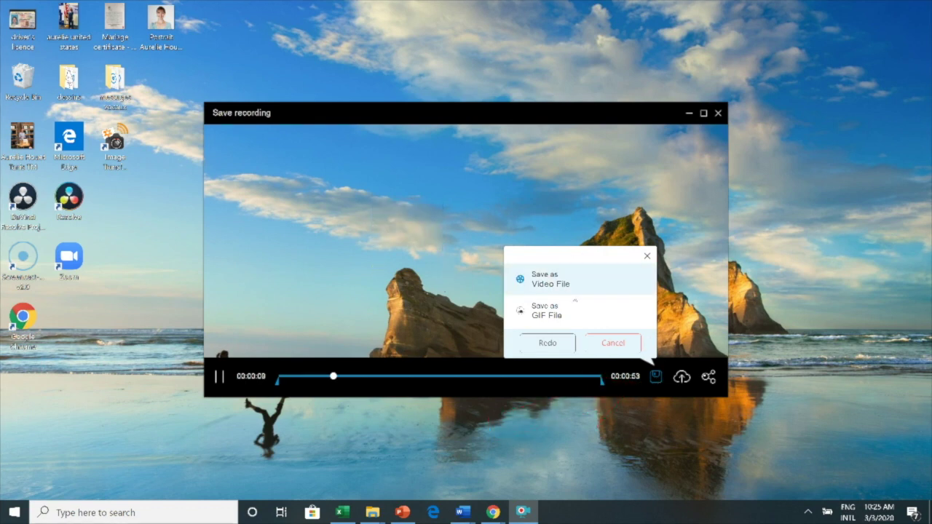
pyautogui.click(570, 286)
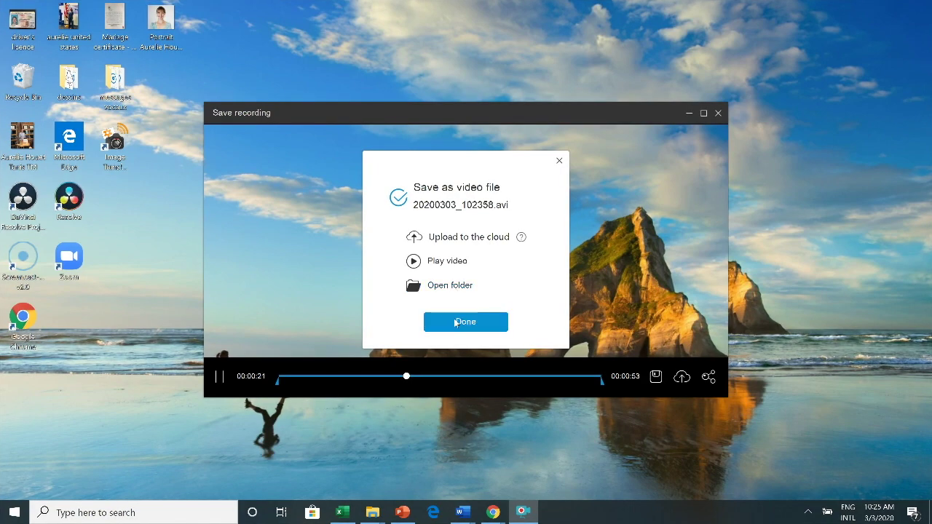
pyautogui.click(451, 285)
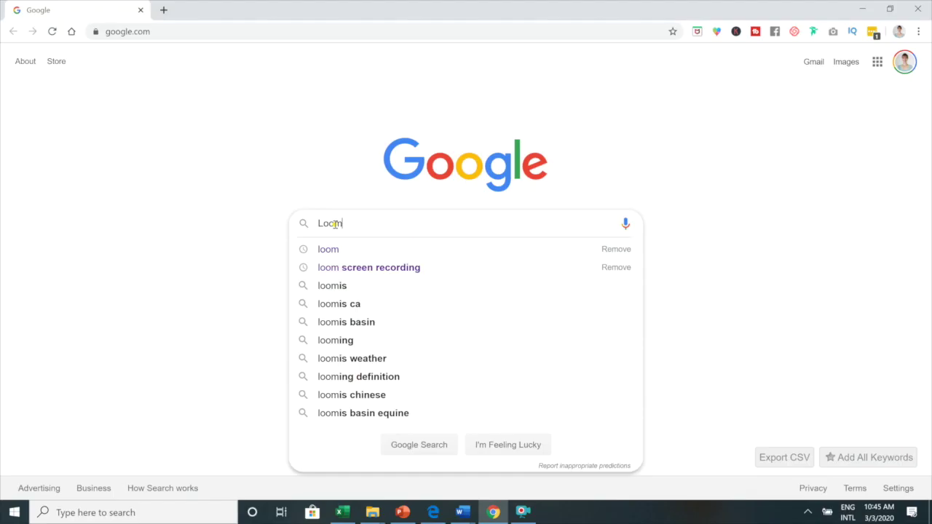
# Step: Search Google for Loom in Chrome and open the loom.com Free Screen & Video Recording Software result
pyautogui.press('Return')
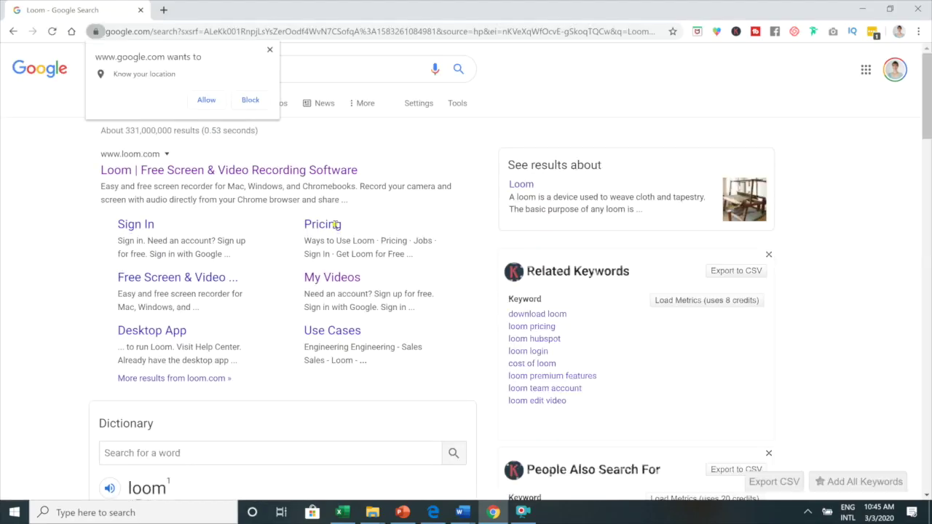
pyautogui.click(227, 172)
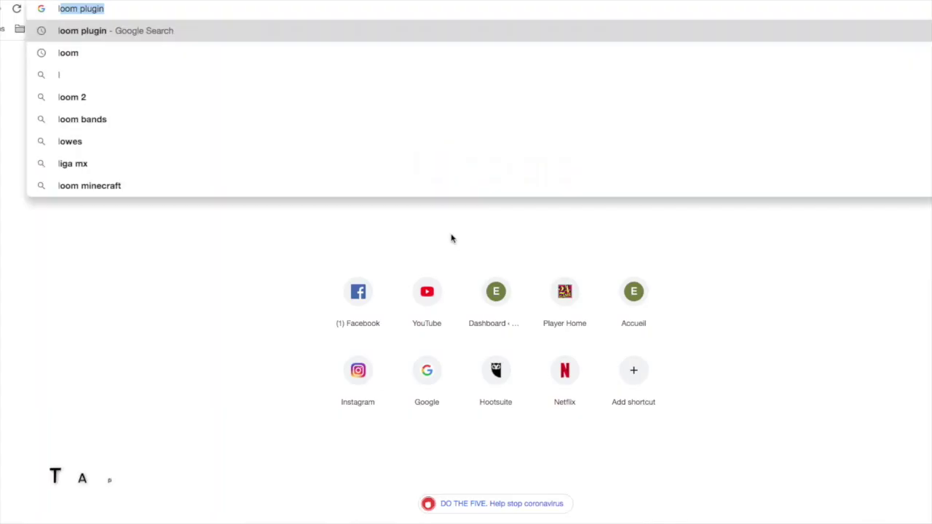
# Step: Search Google for "loom plugin" and add the Loom - Video Recorder extension to Chrome from its web store page
pyautogui.write('loom plugin')
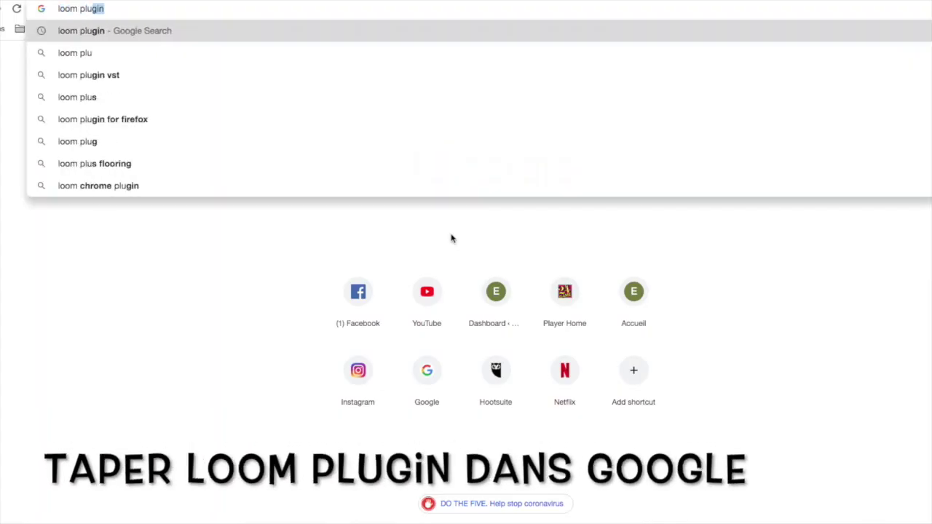
pyautogui.press('Return')
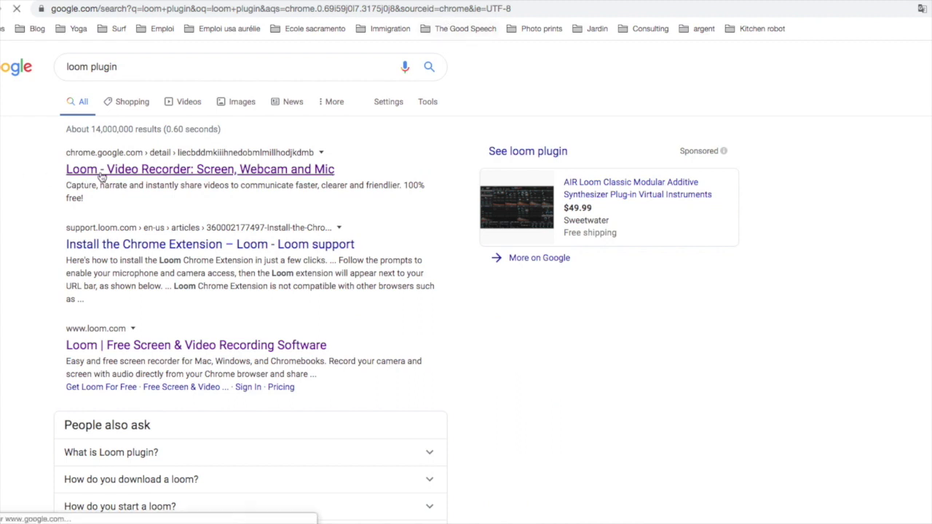
pyautogui.click(101, 172)
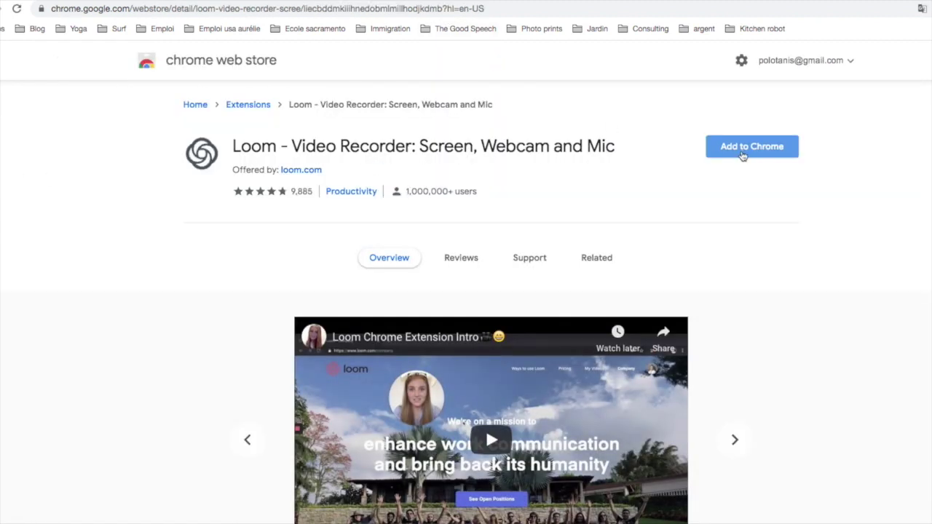
pyautogui.click(757, 145)
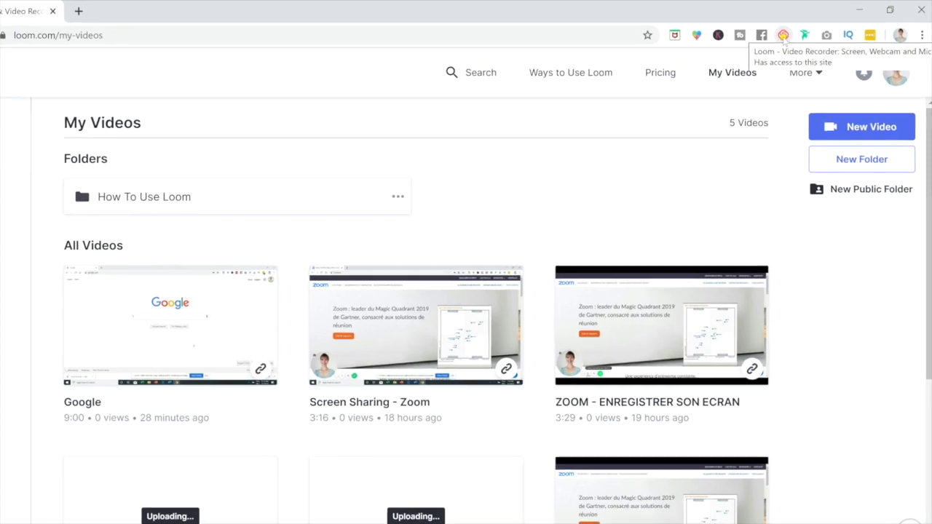
# Step: Open the Loom extension, try the Current Tab option for Screen Only recording, and set it back to Full Desktop
pyautogui.click(763, 41)
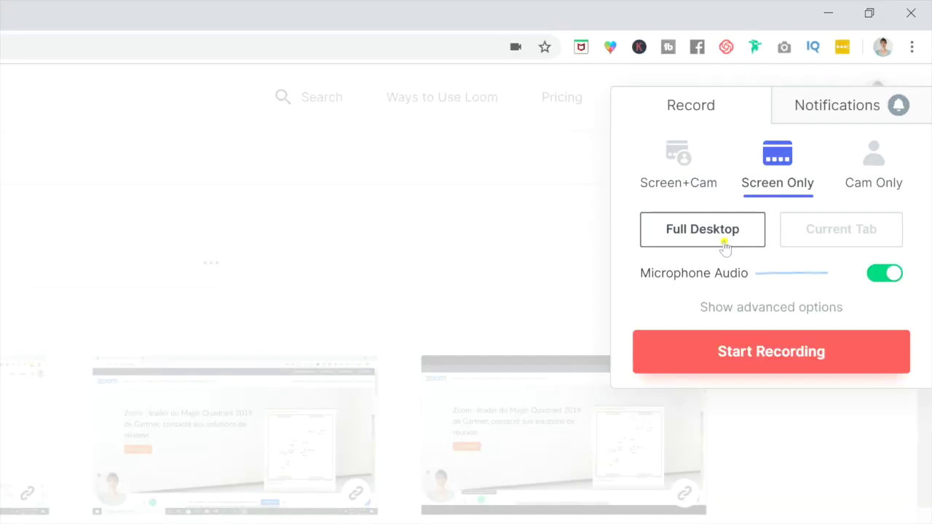
pyautogui.click(850, 233)
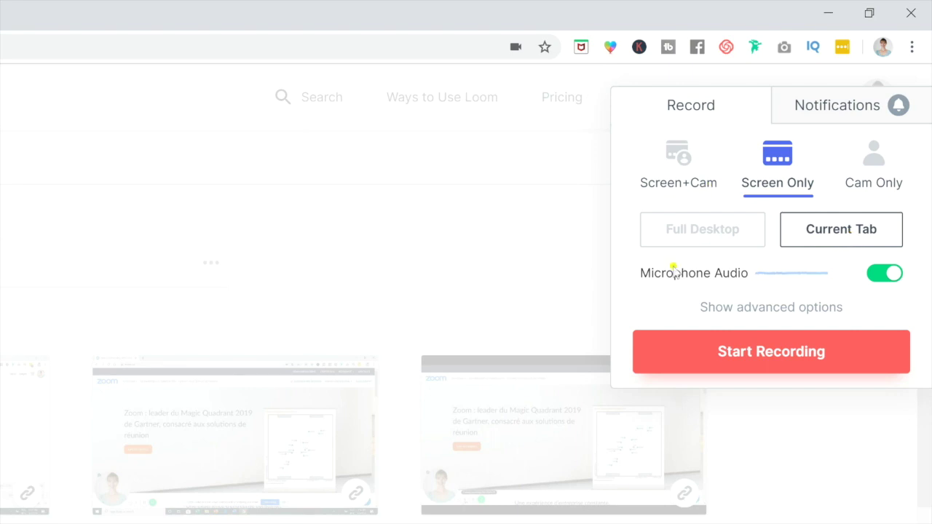
pyautogui.click(734, 243)
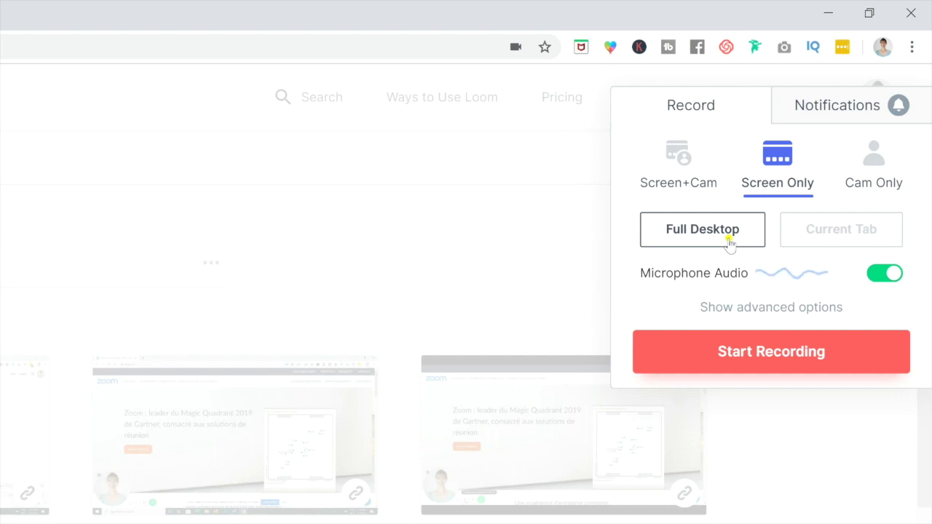
pyautogui.click(859, 243)
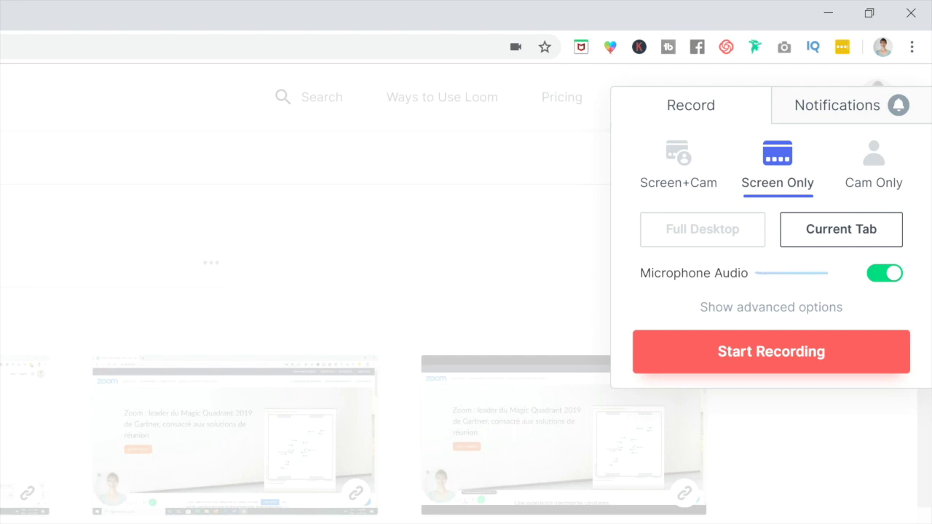
pyautogui.click(658, 237)
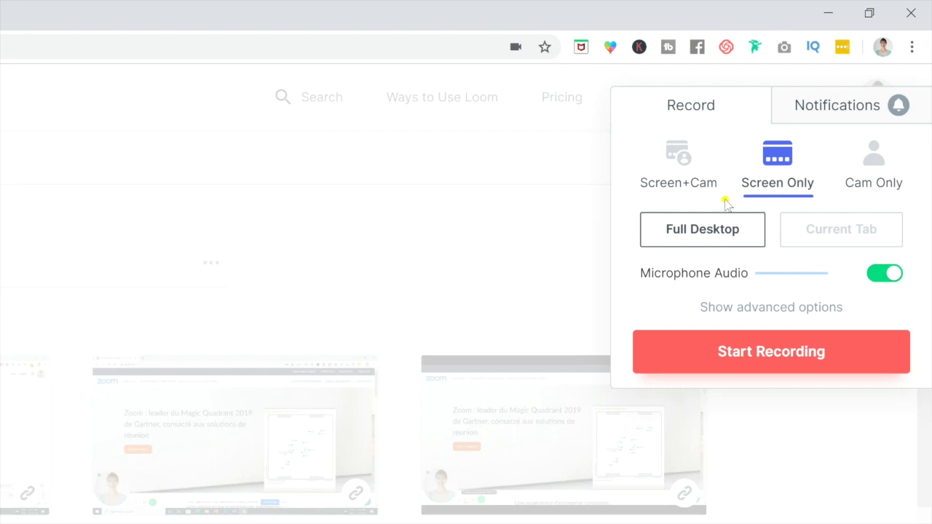
# Step: Switch the recording mode to Screen+Cam, try the medium and large webcam bubble sizes, and restore the smallest size
pyautogui.click(678, 161)
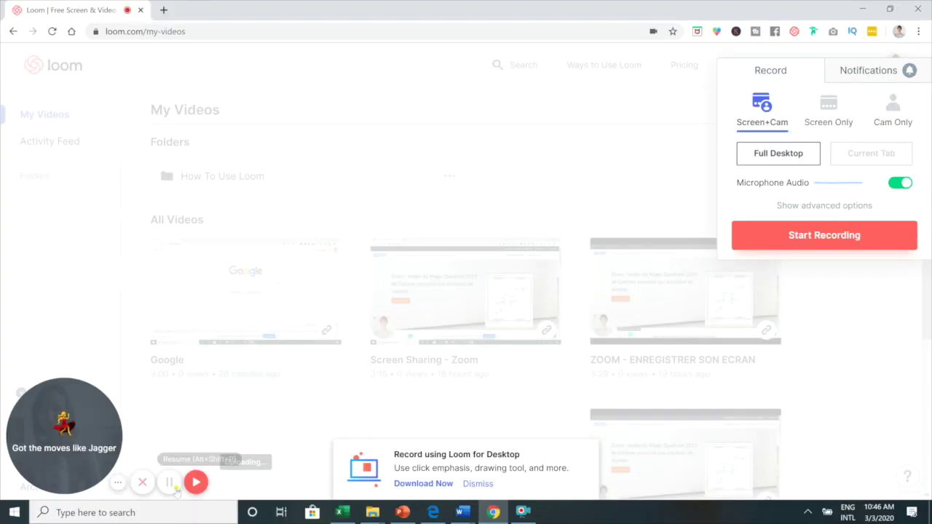
pyautogui.moveTo(65, 421)
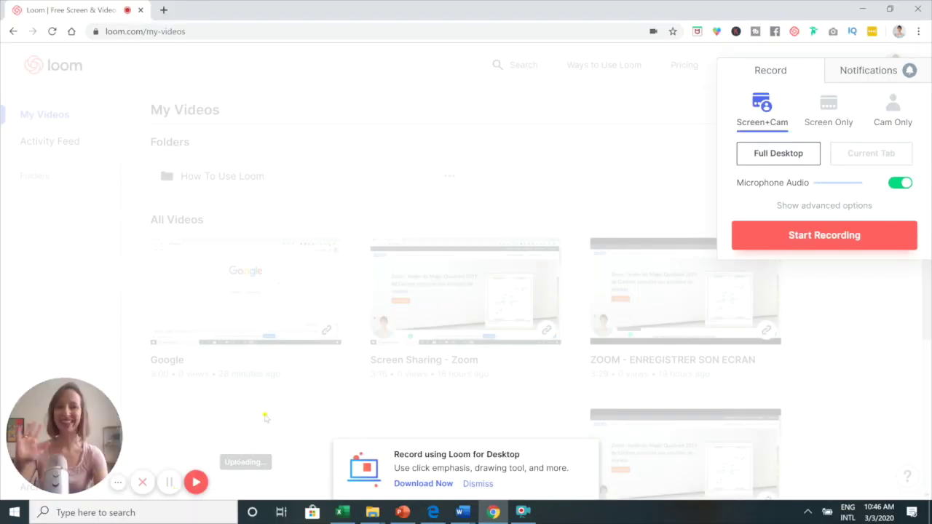
pyautogui.moveTo(86, 493)
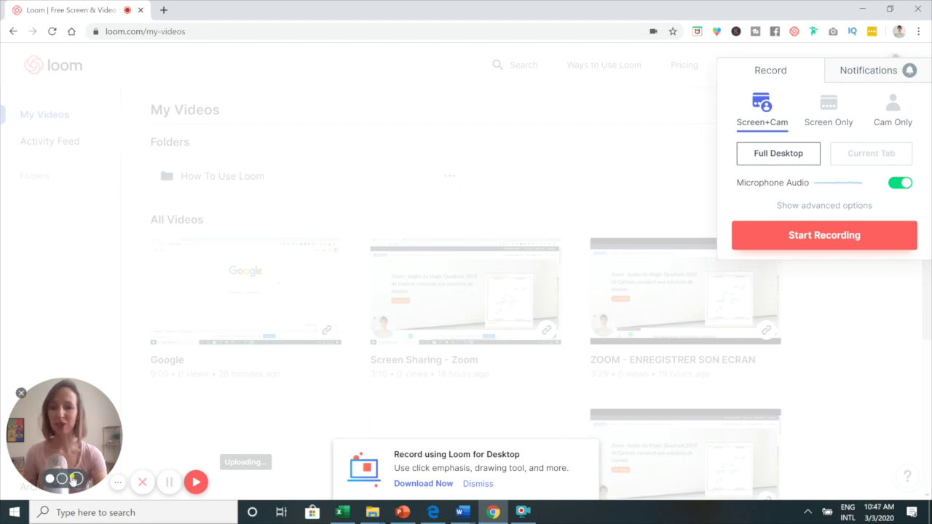
pyautogui.click(74, 478)
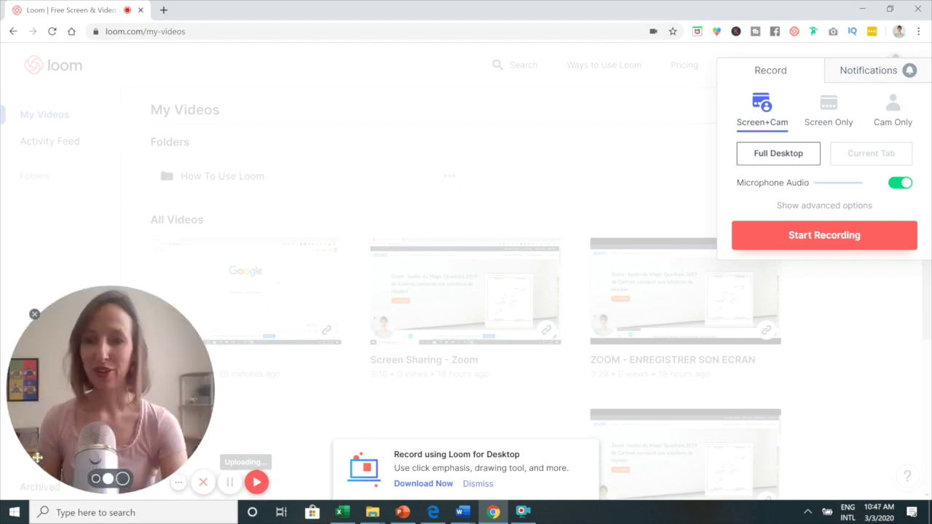
pyautogui.click(123, 480)
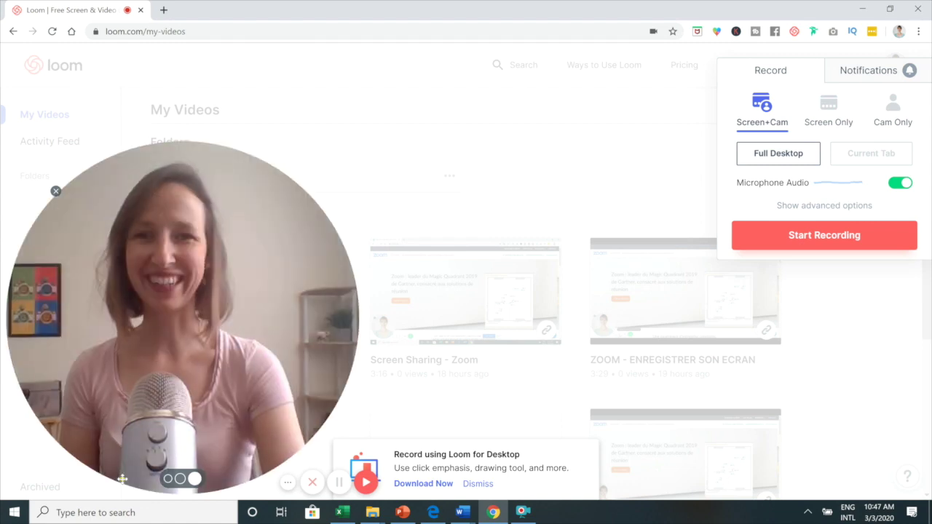
pyautogui.click(169, 479)
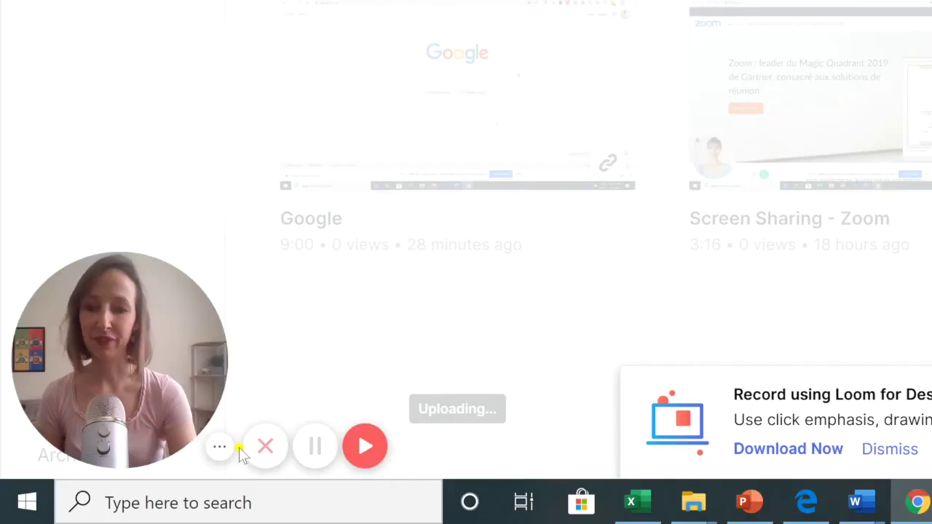
# Step: Close the webcam bubble and collapse the floating recording controls
pyautogui.click(40, 281)
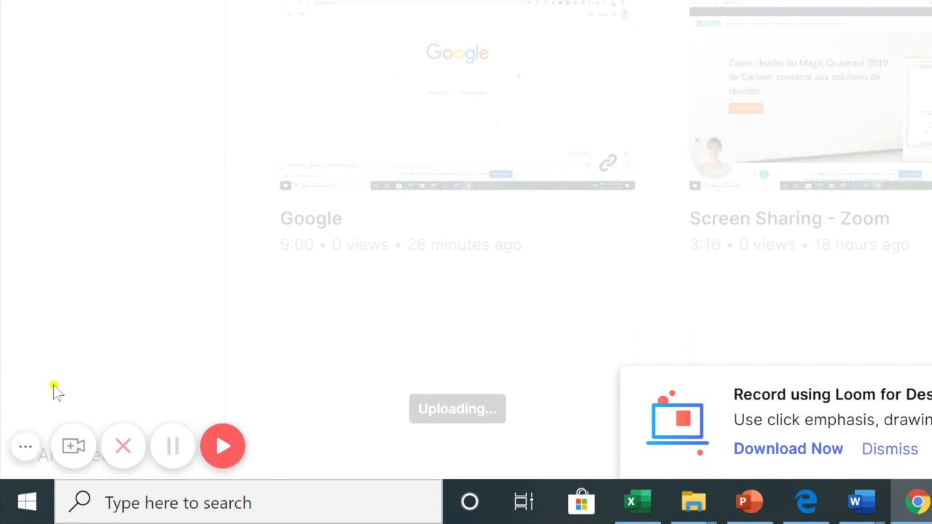
pyautogui.click(21, 447)
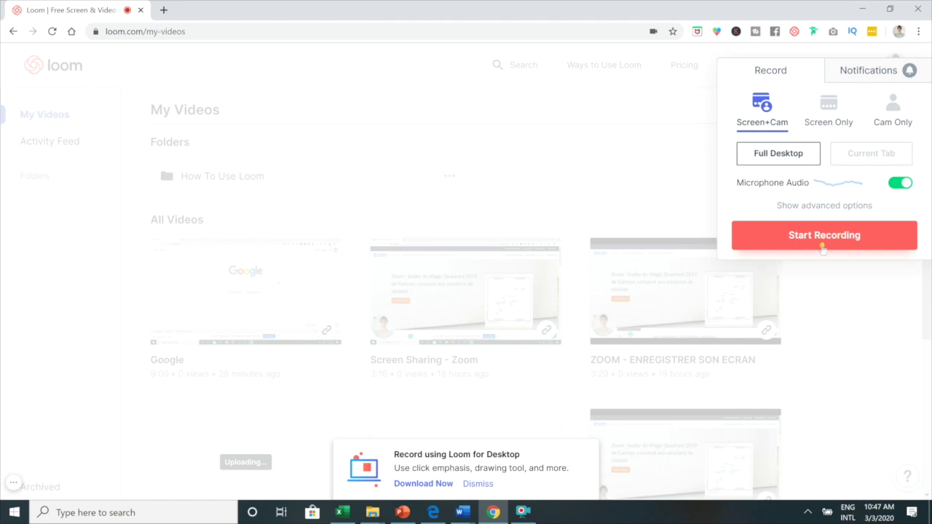
# Step: Start the Loom recording and share the entire screen
pyautogui.click(822, 246)
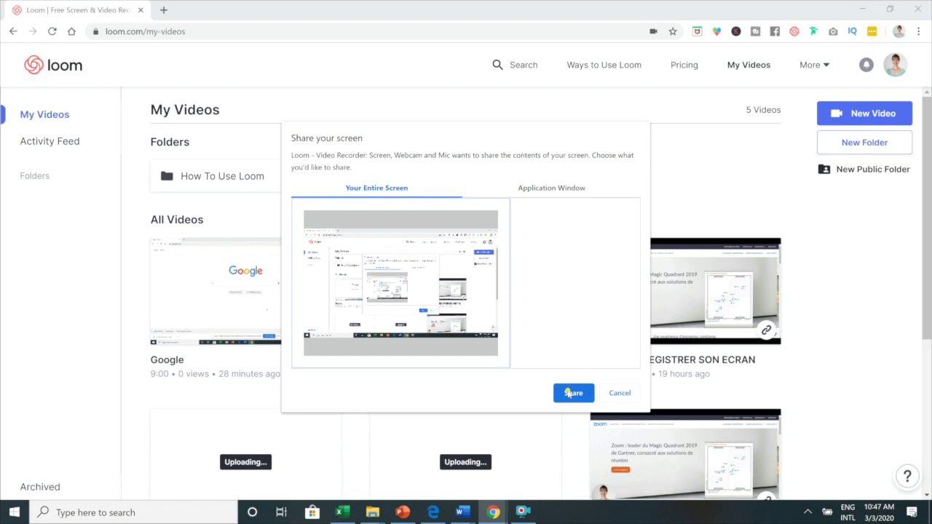
pyautogui.click(573, 393)
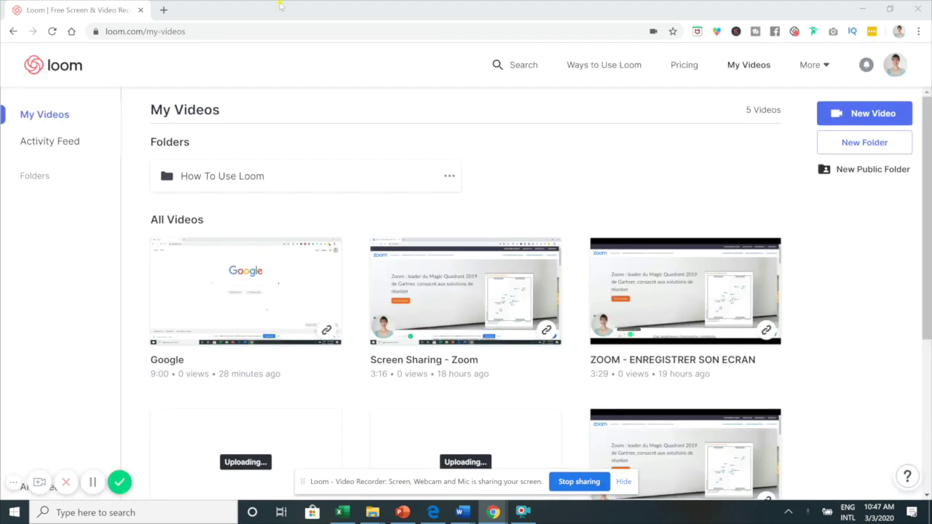
# Step: Open The Good Speech home page in a new browser tab while recording, and finish the recording
pyautogui.hotkey('ctrl', 't')
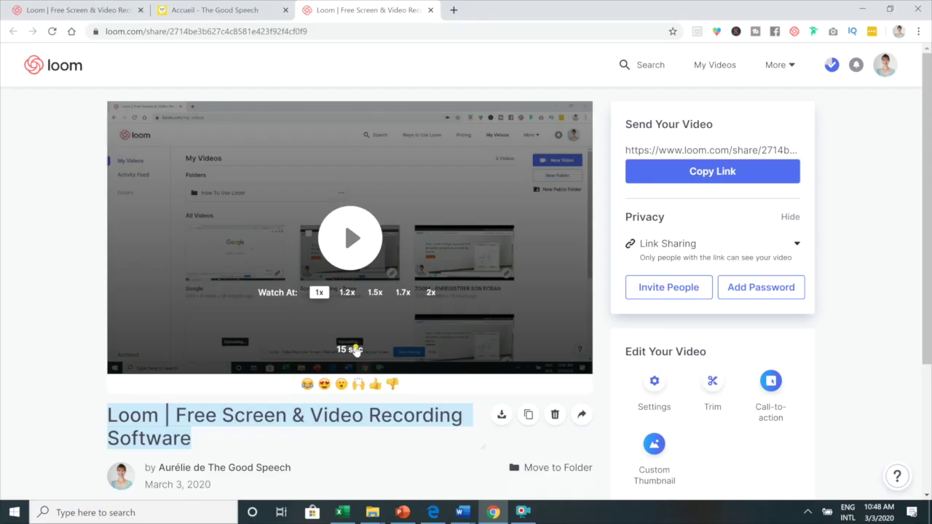
# Step: Replace the recorded video's title with "site internet"
pyautogui.click(167, 416)
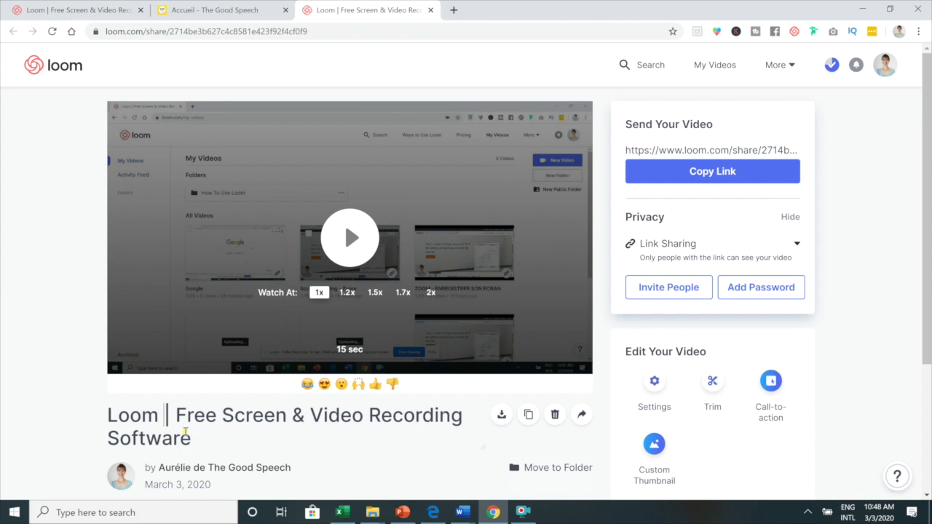
pyautogui.moveTo(185, 432); pyautogui.dragTo(102, 407)
pyautogui.press('BackSpace')
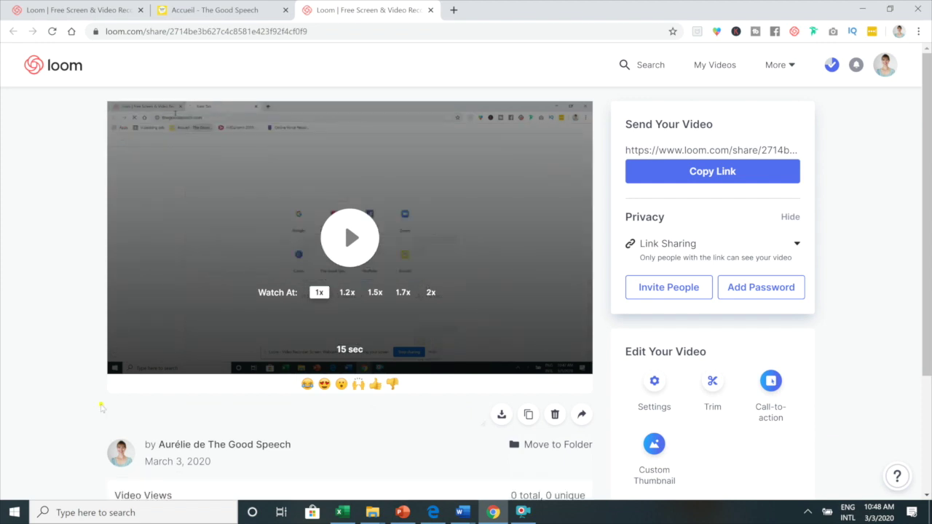
pyautogui.write('site internet')
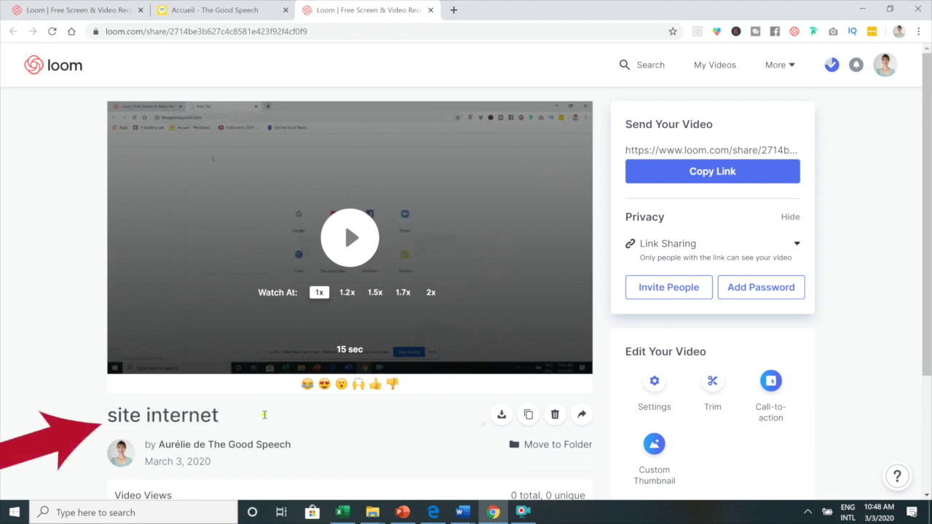
pyautogui.press('Return')
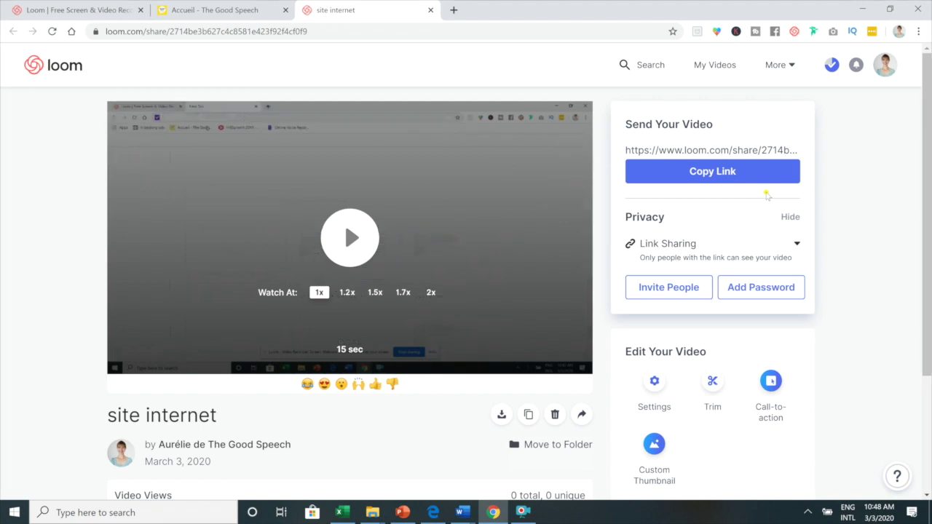
# Step: Open the recorded video's settings and try the Comments option, leaving it enabled
pyautogui.moveTo(768, 196); pyautogui.dragTo(867, 200)
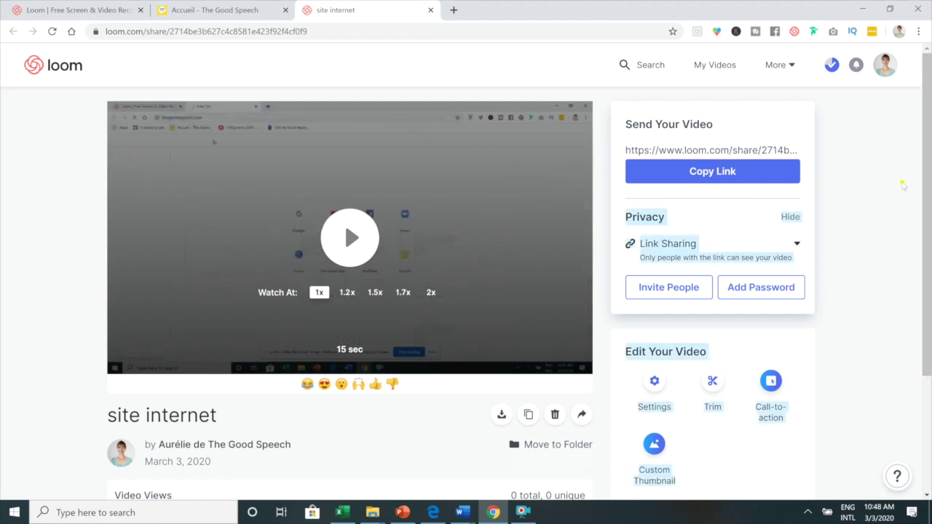
pyautogui.scroll(-1, 915, 255)
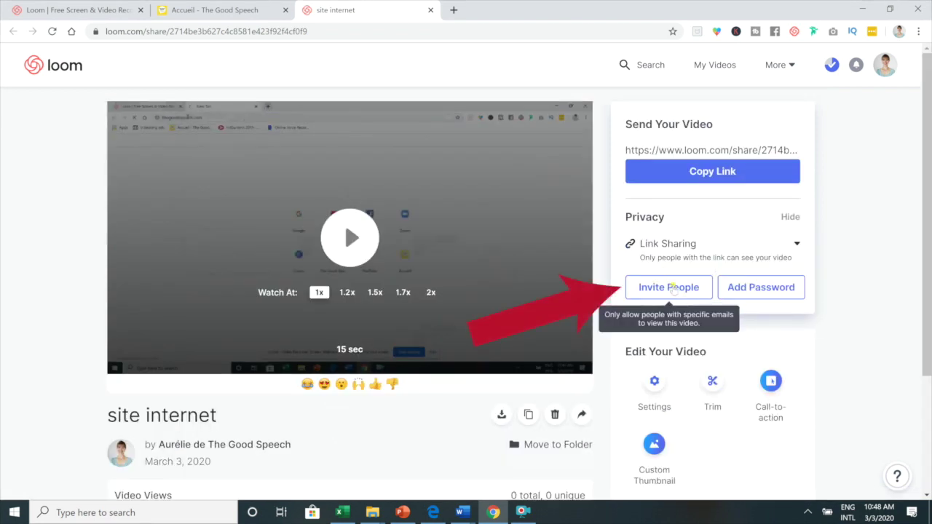
pyautogui.moveTo(929, 233); pyautogui.dragTo(930, 348)
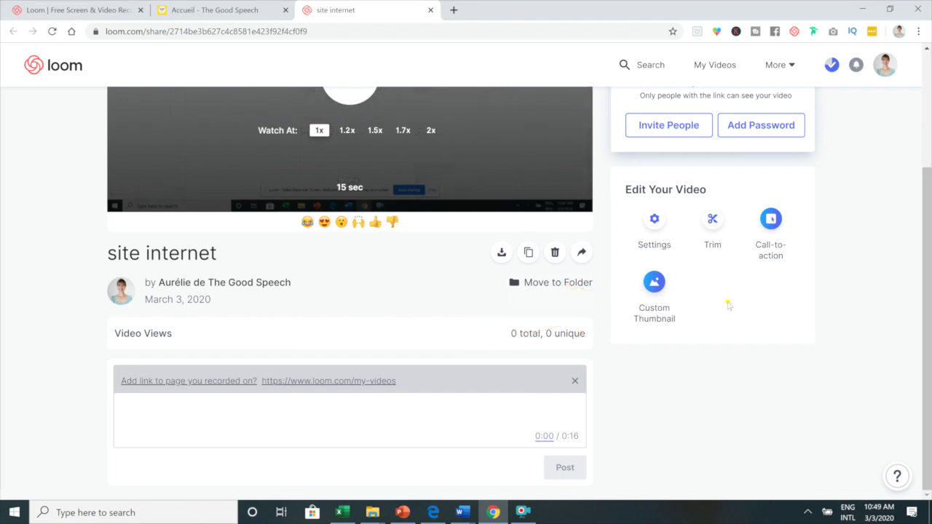
pyautogui.click(655, 219)
pyautogui.scroll(1, 929, 220)
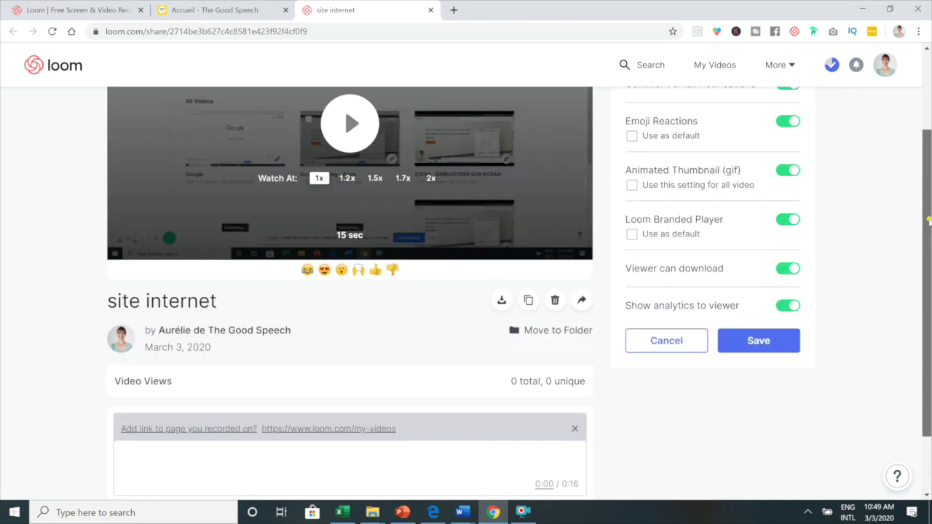
pyautogui.scroll(2, 930, 220)
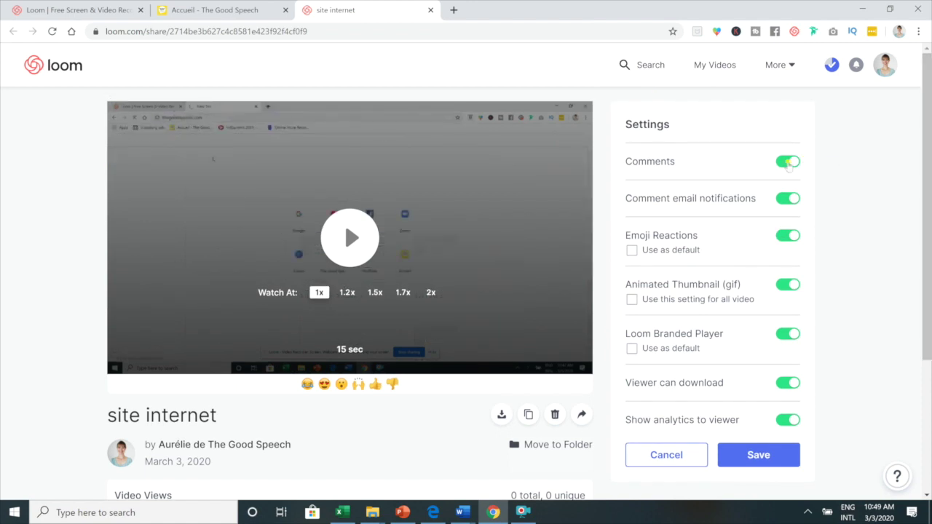
pyautogui.click(787, 163)
pyautogui.click(784, 163)
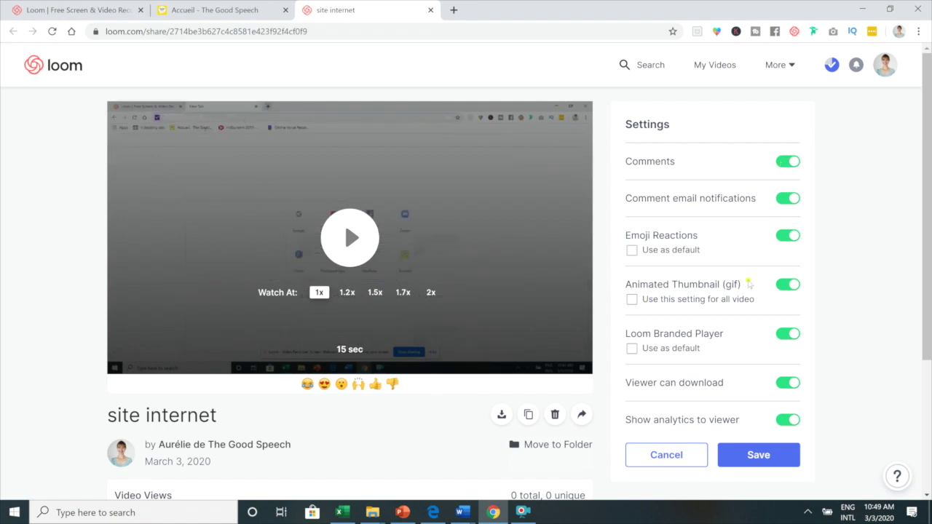
# Step: Disable Show analytics to viewer in the video's settings
pyautogui.scroll(-1, 761, 324)
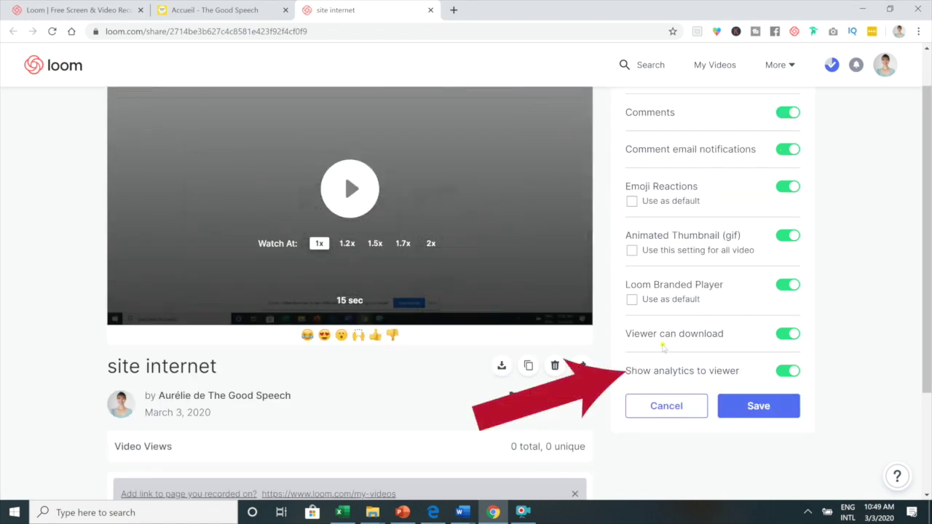
pyautogui.rightClick(782, 375)
pyautogui.click(926, 142)
pyautogui.moveTo(926, 143); pyautogui.dragTo(909, 3)
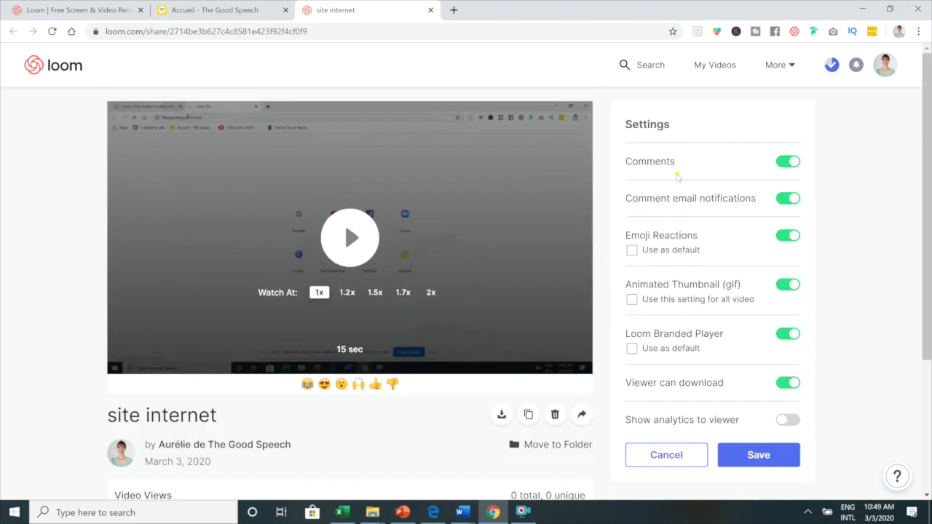